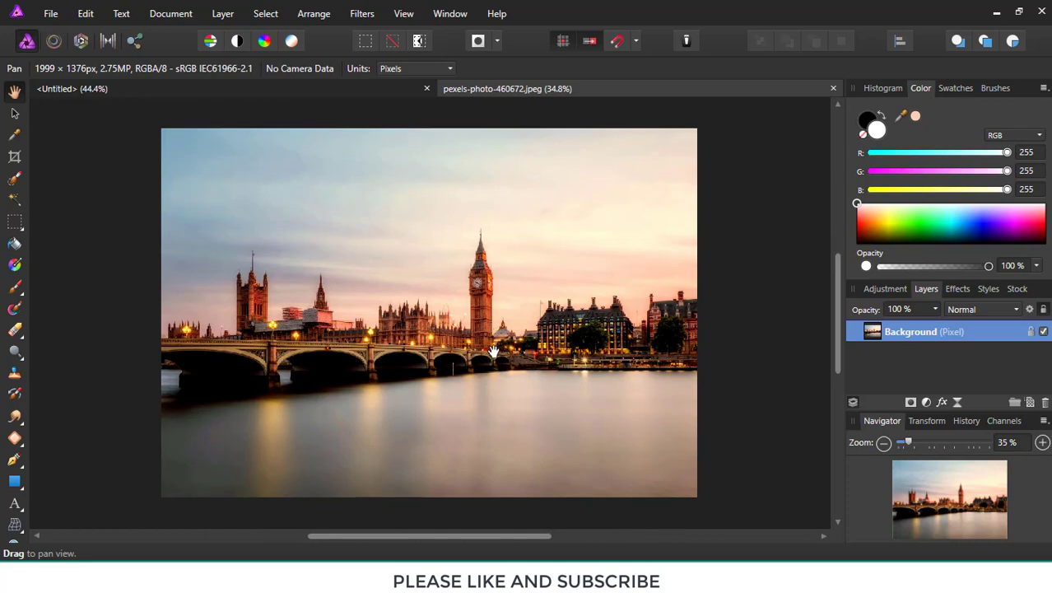
- With the Clone Brush, zoom to about 133% on Big Ben's spire and sample the sky right of it
{"action": "scroll", "coordinate": [484, 346], "scroll_direction": "up", "scroll_amount": 2}
{"action": "scroll", "coordinate": [443, 312], "scroll_direction": "down", "scroll_amount": 1}
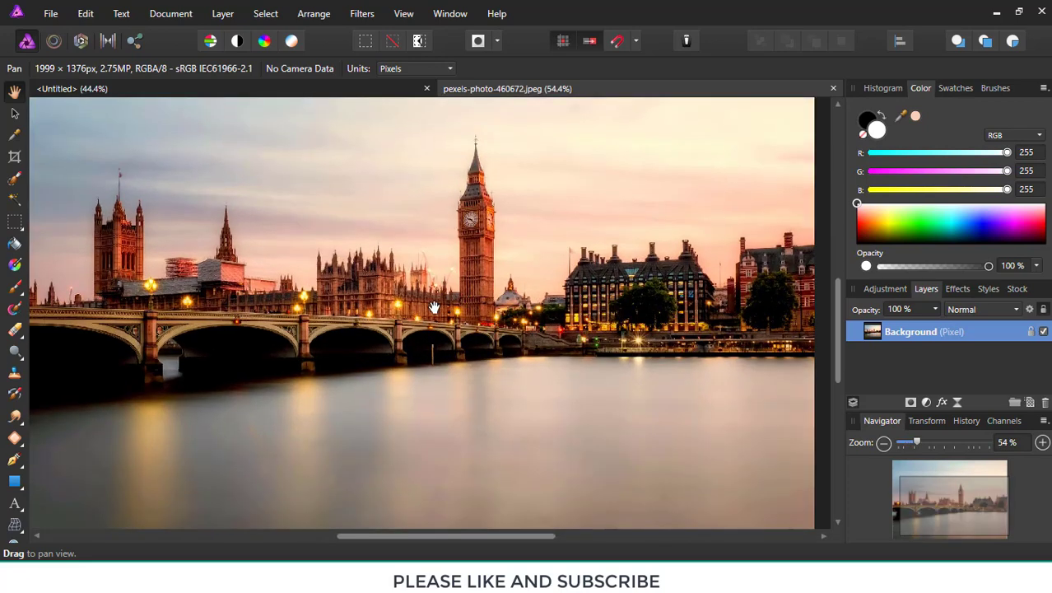
{"action": "scroll", "coordinate": [386, 234], "scroll_direction": "down", "scroll_amount": 2}
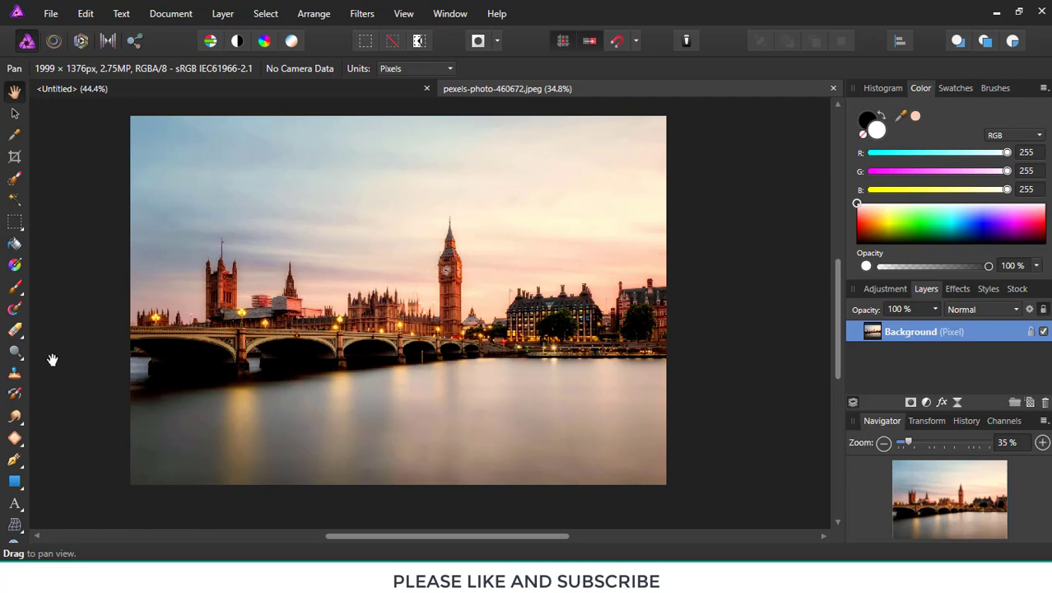
{"action": "left_click", "coordinate": [14, 379]}
{"action": "scroll", "coordinate": [453, 309], "scroll_direction": "up", "scroll_amount": 2}
{"action": "scroll", "coordinate": [471, 256], "scroll_direction": "up", "scroll_amount": 1}
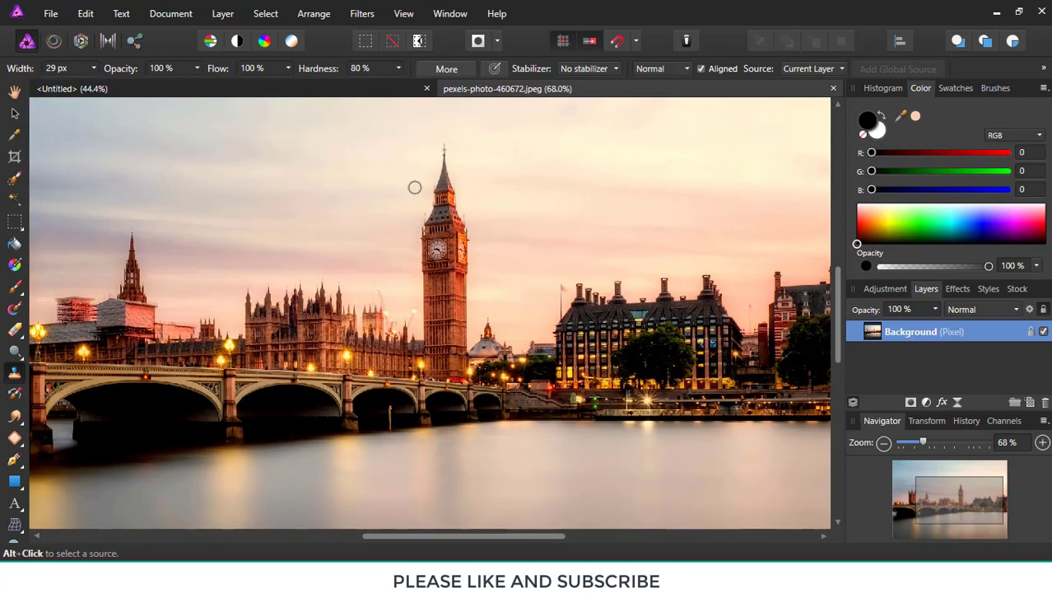
{"action": "scroll", "coordinate": [416, 186], "scroll_direction": "up", "scroll_amount": 1}
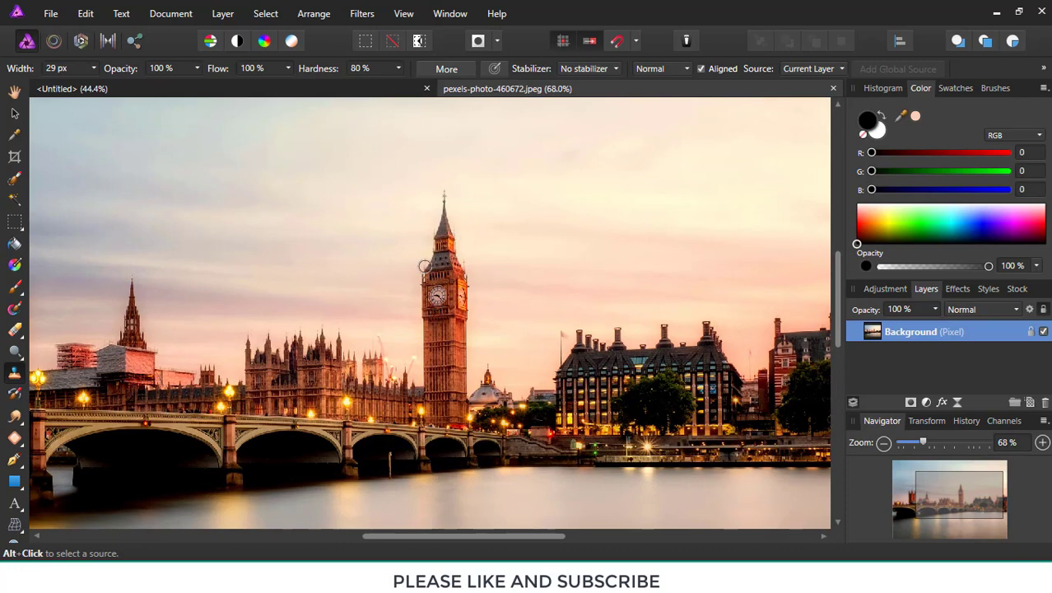
{"action": "scroll", "coordinate": [436, 320], "scroll_direction": "up", "scroll_amount": 3}
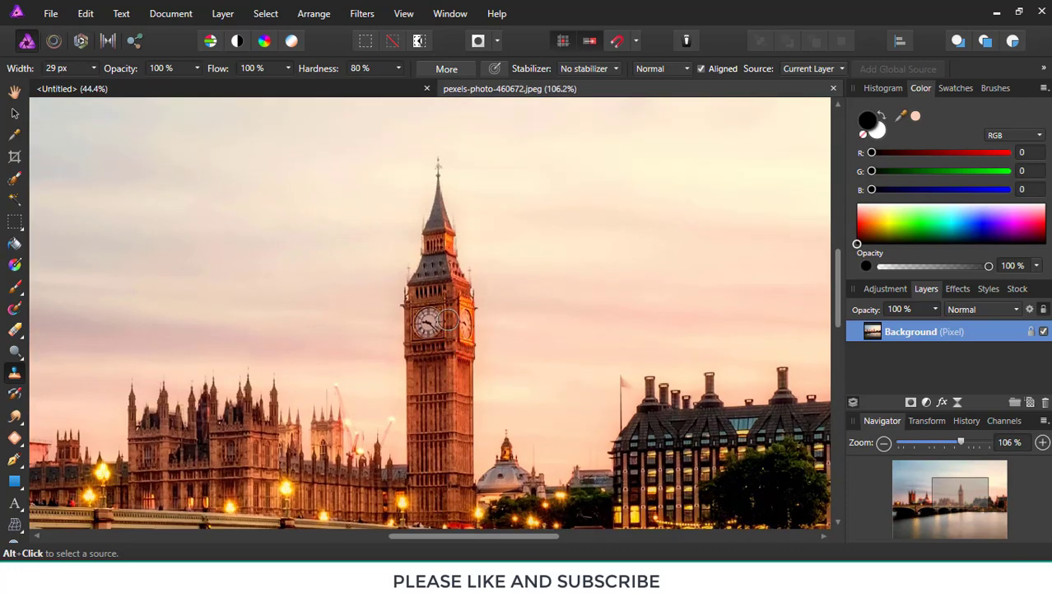
{"action": "scroll", "coordinate": [459, 408], "scroll_direction": "up", "scroll_amount": 1}
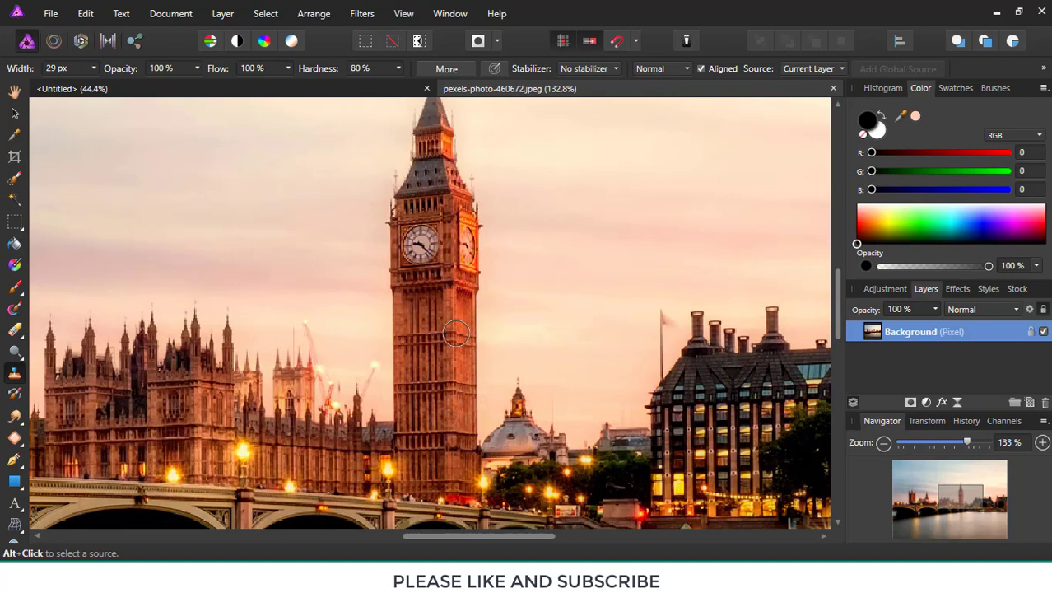
{"action": "scroll", "coordinate": [442, 284], "scroll_direction": "up", "scroll_amount": 3}
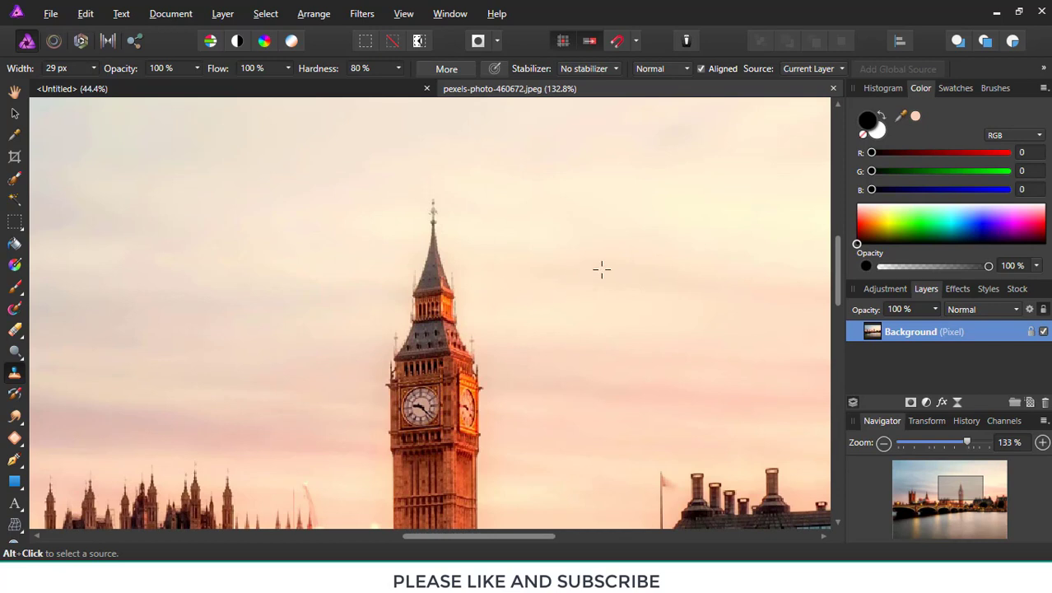
{"action": "left_click", "coordinate": [554, 240], "text": "alt"}
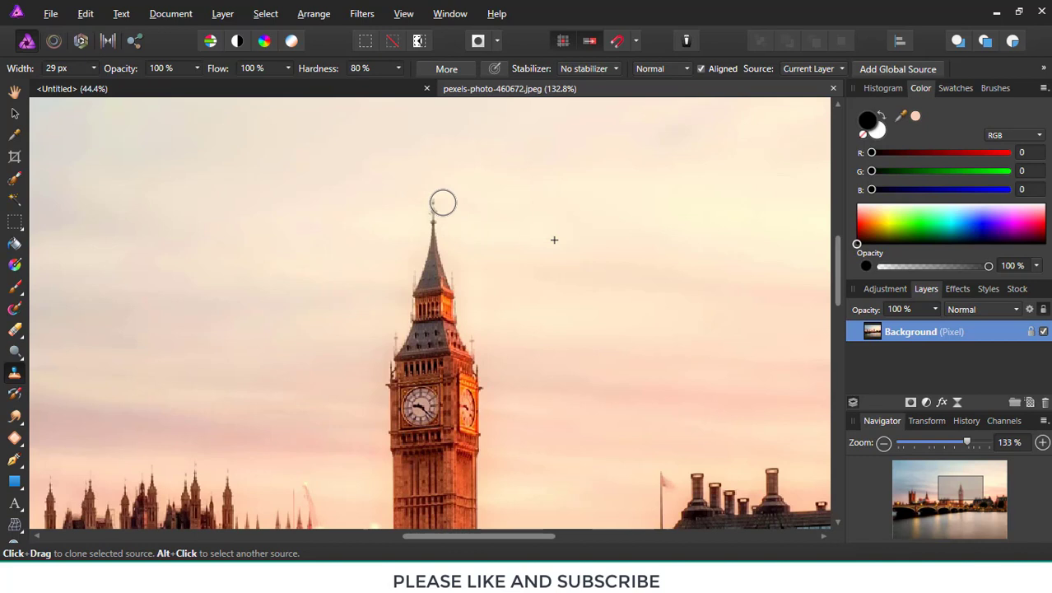
- Clone sky over the tip and the rest of Big Ben's spire
{"action": "mouse_move", "coordinate": [435, 203]}
{"action": "left_mouse_down"}
{"action": "mouse_move", "coordinate": [446, 212]}
{"action": "mouse_move", "coordinate": [437, 224]}
{"action": "left_mouse_up"}
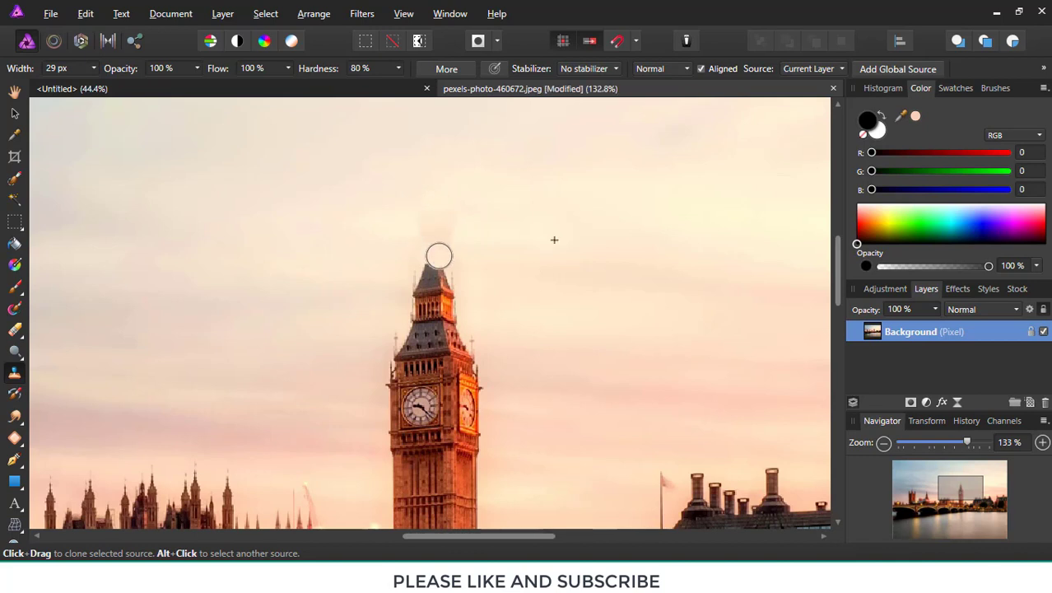
{"action": "left_click_drag", "start_coordinate": [436, 260], "coordinate": [430, 261]}
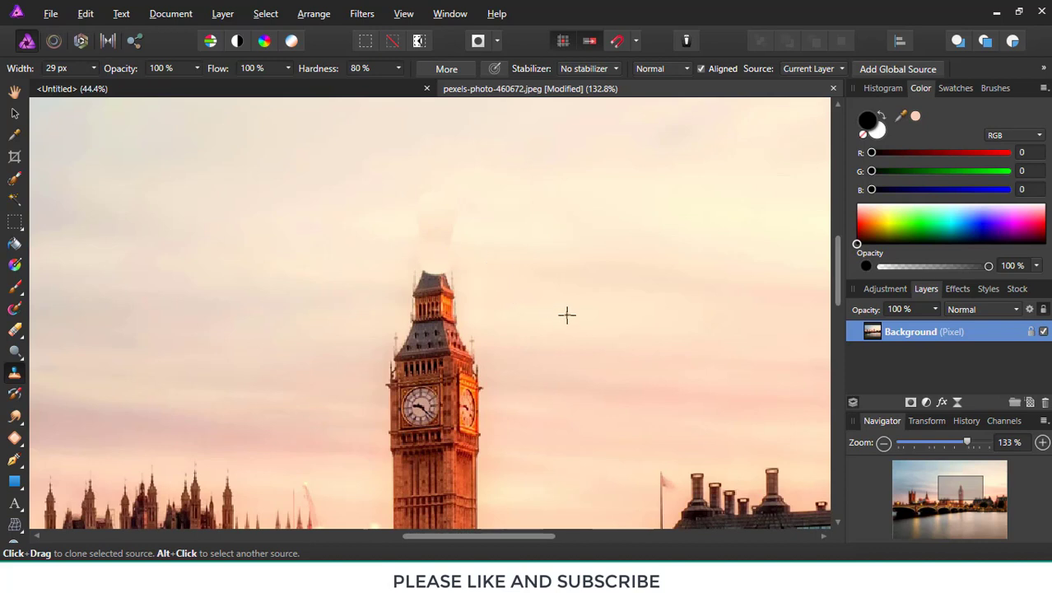
{"action": "mouse_move", "coordinate": [438, 279]}
{"action": "left_mouse_down"}
{"action": "mouse_move", "coordinate": [420, 278]}
{"action": "mouse_move", "coordinate": [435, 310]}
{"action": "mouse_move", "coordinate": [413, 316]}
{"action": "left_mouse_up"}
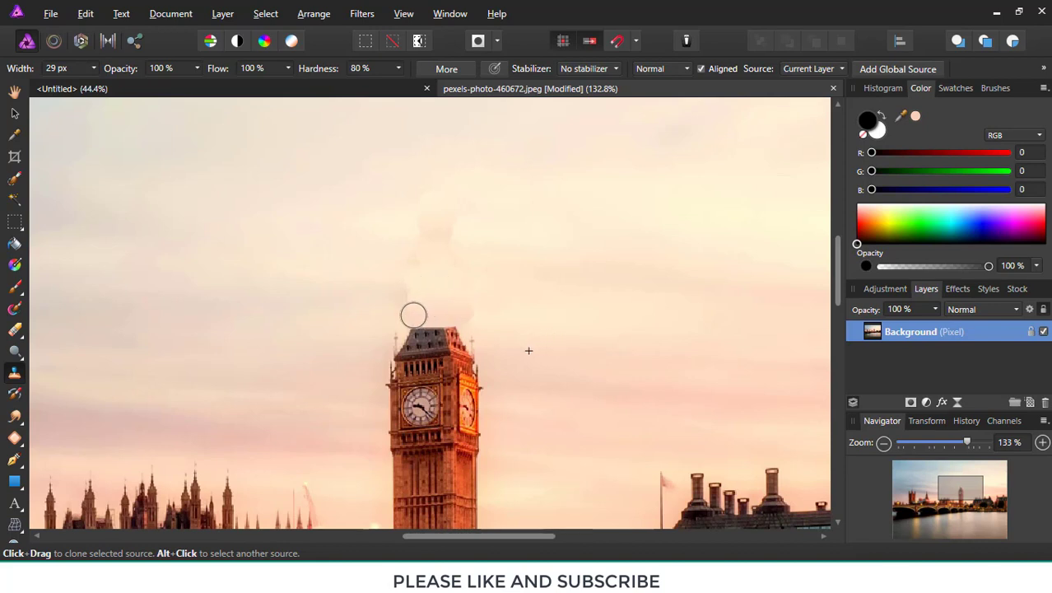
{"action": "scroll", "coordinate": [483, 317], "scroll_direction": "down", "scroll_amount": 2}
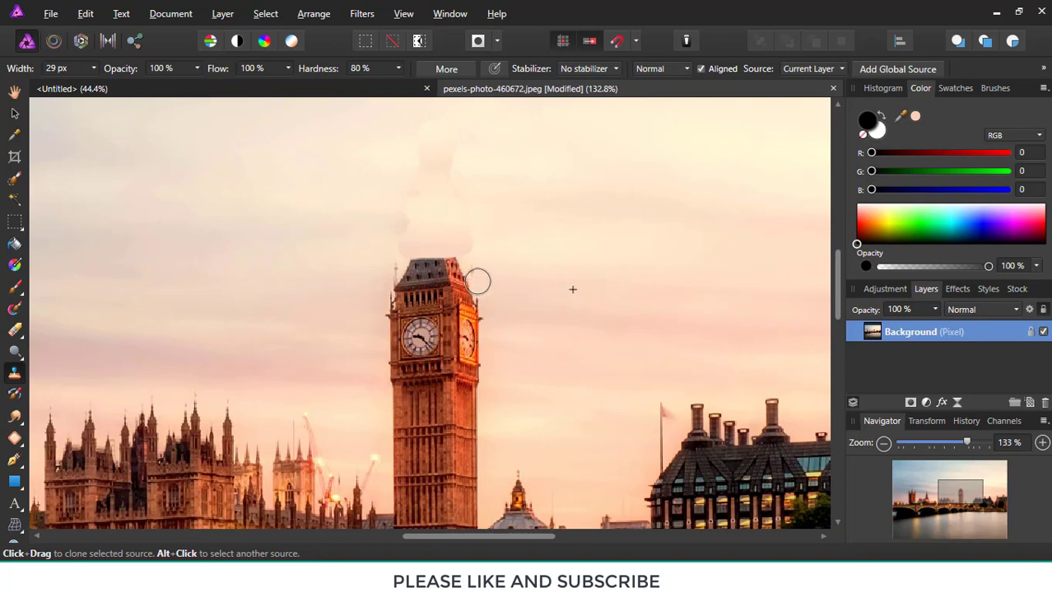
- Cover the lantern and tower top with sky down to just above the clock, undoing strokes that overshoot
{"action": "mouse_move", "coordinate": [468, 265]}
{"action": "left_mouse_down"}
{"action": "mouse_move", "coordinate": [397, 267]}
{"action": "mouse_move", "coordinate": [443, 288]}
{"action": "mouse_move", "coordinate": [392, 287]}
{"action": "mouse_move", "coordinate": [487, 308]}
{"action": "mouse_move", "coordinate": [389, 307]}
{"action": "left_mouse_up"}
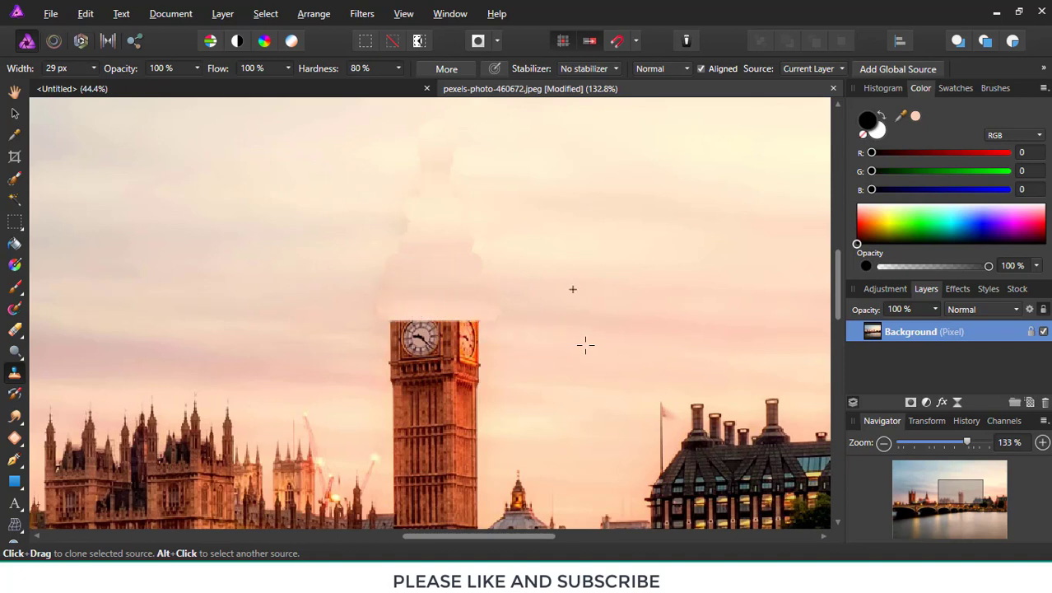
{"action": "left_click_drag", "start_coordinate": [472, 325], "coordinate": [356, 323]}
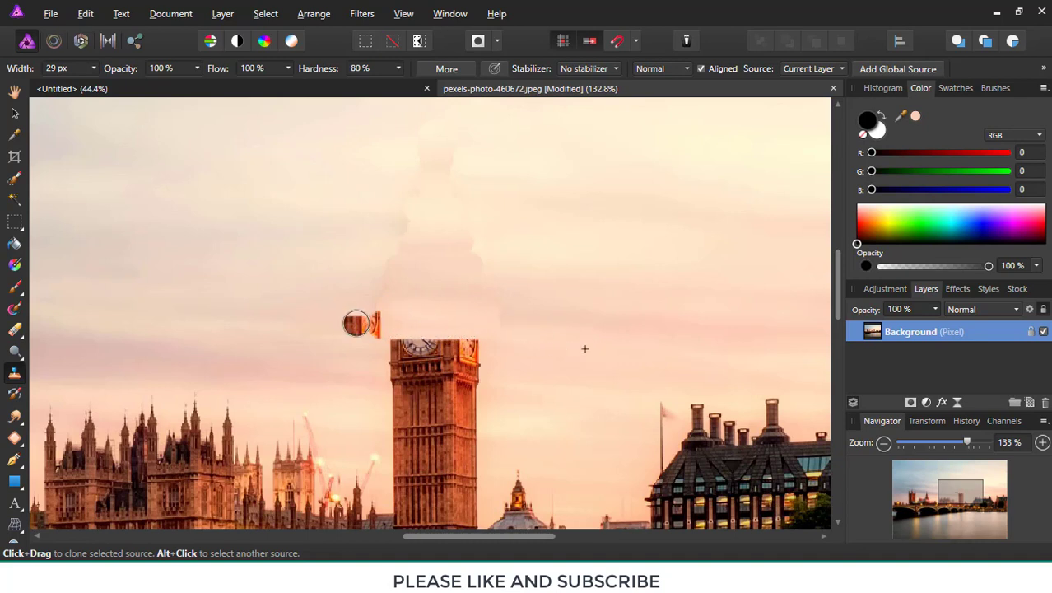
{"action": "key", "text": "ctrl+z"}
{"action": "key", "text": "ctrl+z"}
{"action": "left_click_drag", "start_coordinate": [480, 326], "coordinate": [405, 325]}
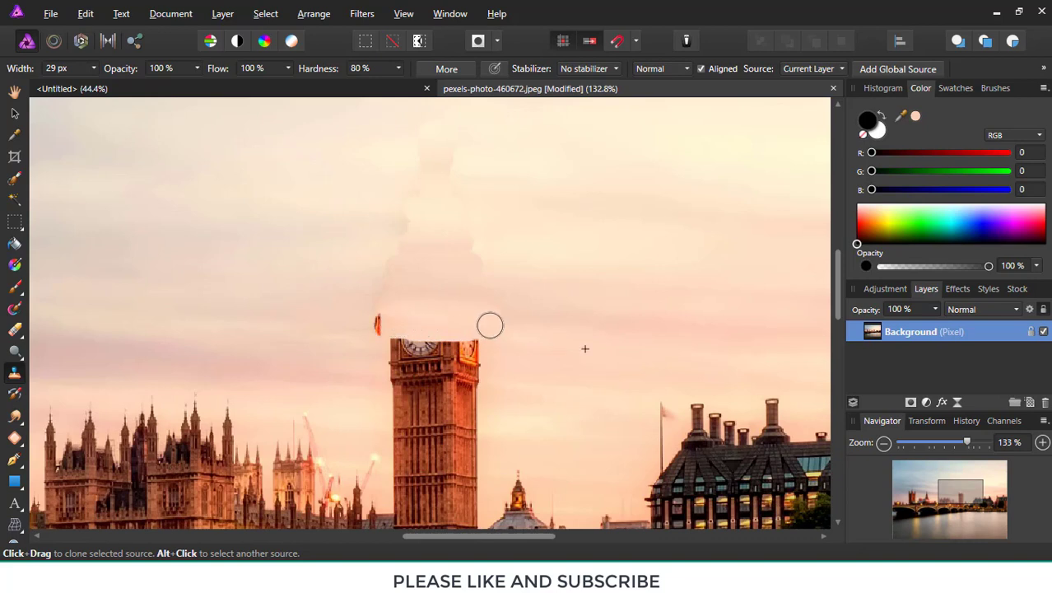
{"action": "key", "text": "ctrl+z"}
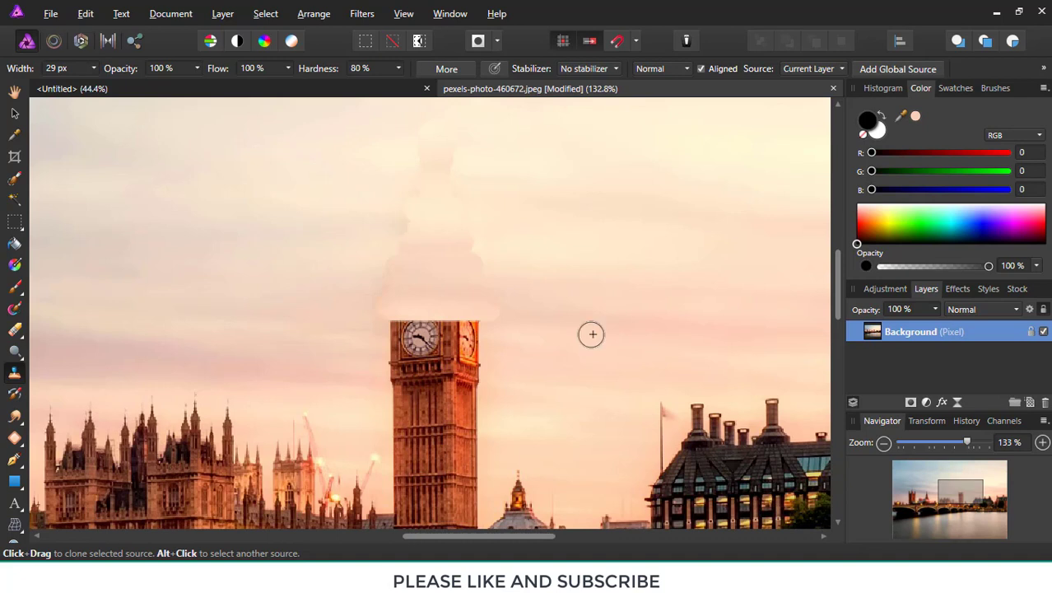
{"action": "left_click_drag", "start_coordinate": [485, 324], "coordinate": [396, 326]}
{"action": "scroll", "coordinate": [461, 321], "scroll_direction": "down", "scroll_amount": 1}
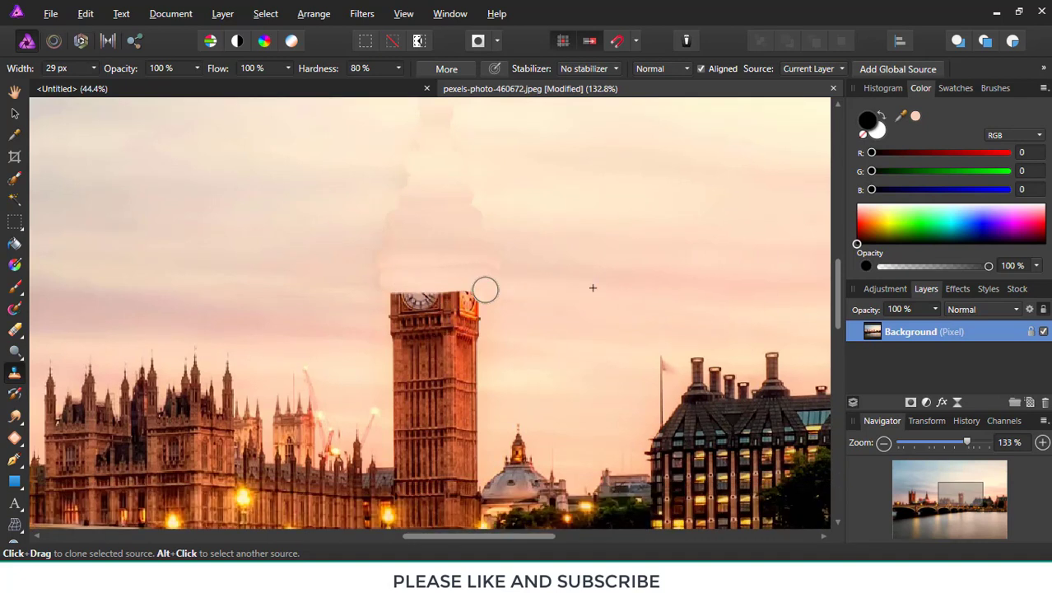
- Clone sky across the clock faces and upper band, resampling sky right of the tower midway
{"action": "left_click_drag", "start_coordinate": [486, 295], "coordinate": [391, 293]}
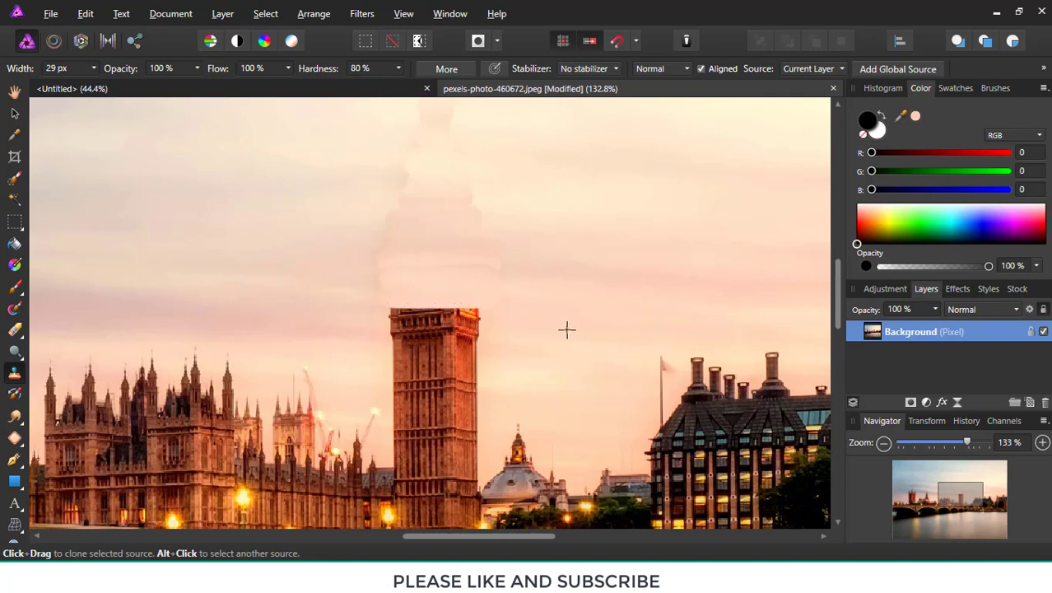
{"action": "left_click_drag", "start_coordinate": [482, 313], "coordinate": [407, 312]}
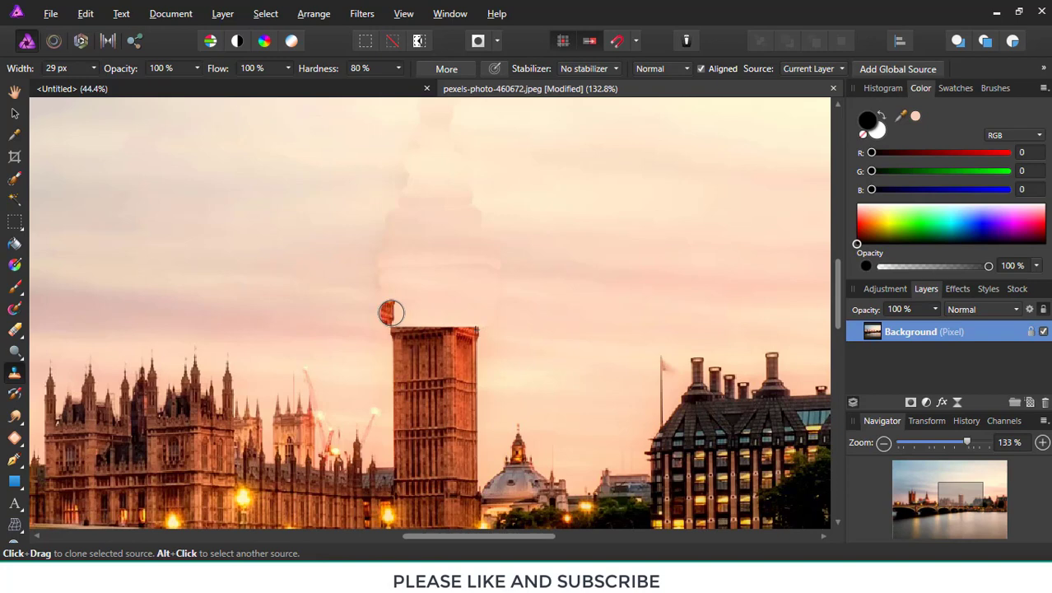
{"action": "key", "text": "ctrl+z"}
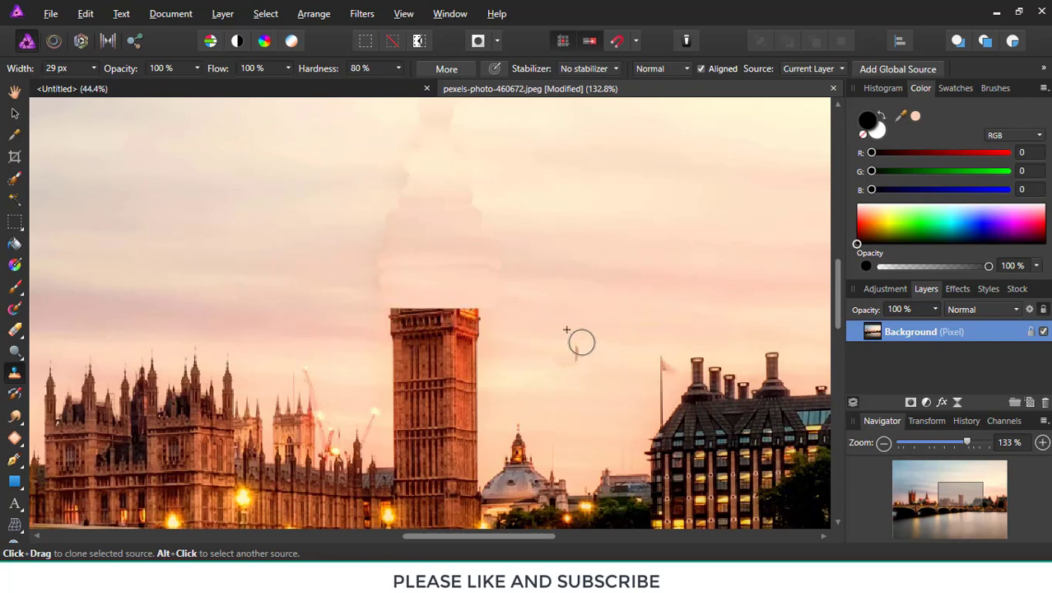
{"action": "left_click", "coordinate": [577, 319], "text": "alt"}
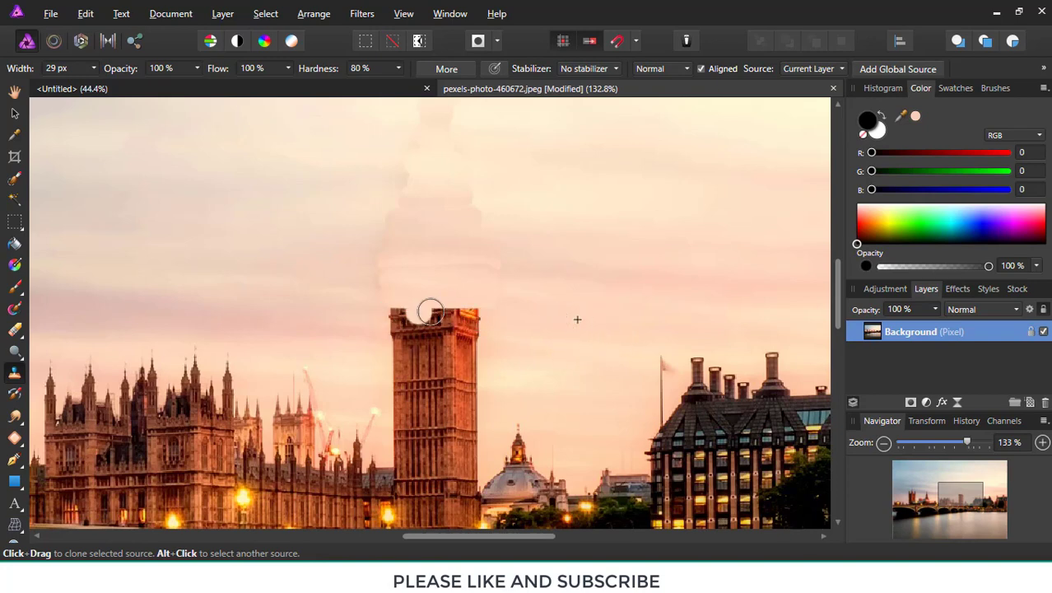
{"action": "left_click_drag", "start_coordinate": [390, 316], "coordinate": [478, 314]}
{"action": "scroll", "coordinate": [493, 346], "scroll_direction": "down", "scroll_amount": 1}
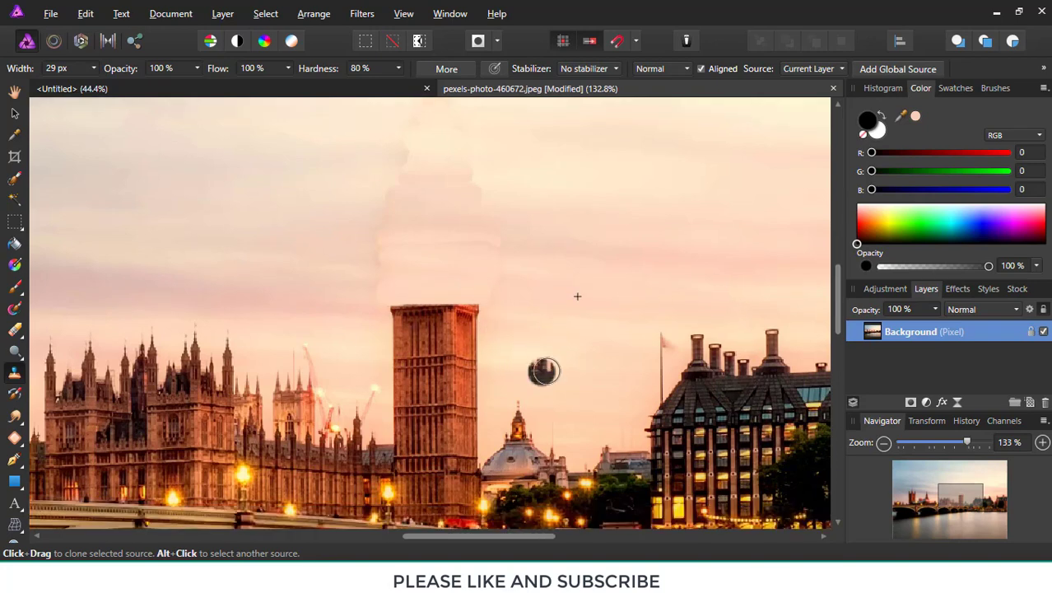
{"action": "left_click_drag", "start_coordinate": [442, 308], "coordinate": [382, 307]}
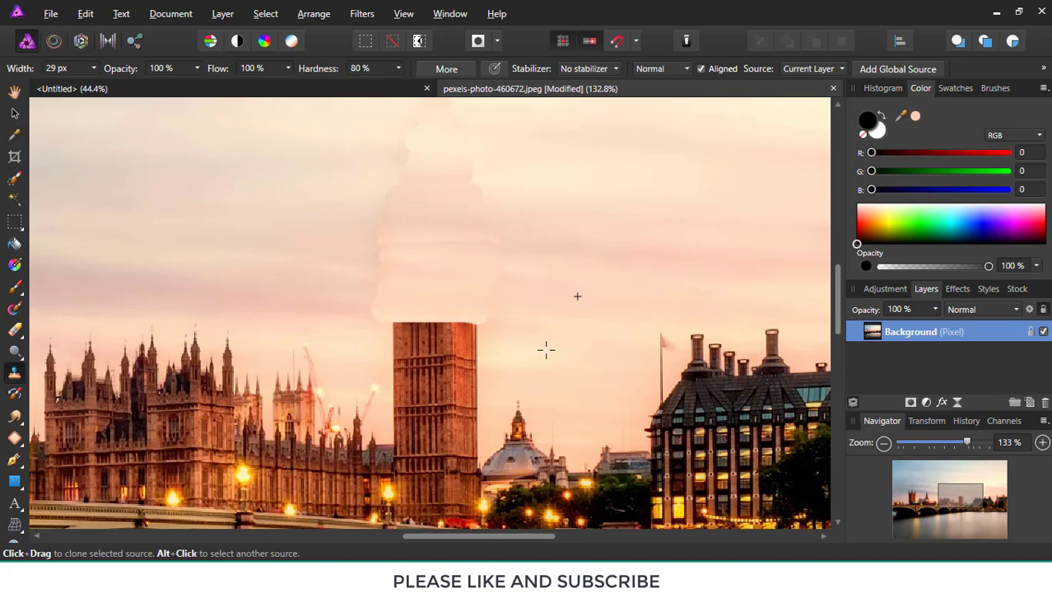
{"action": "mouse_move", "coordinate": [393, 353]}
{"action": "left_mouse_down"}
{"action": "mouse_move", "coordinate": [486, 344]}
{"action": "mouse_move", "coordinate": [470, 327]}
{"action": "mouse_move", "coordinate": [403, 332]}
{"action": "left_mouse_up"}
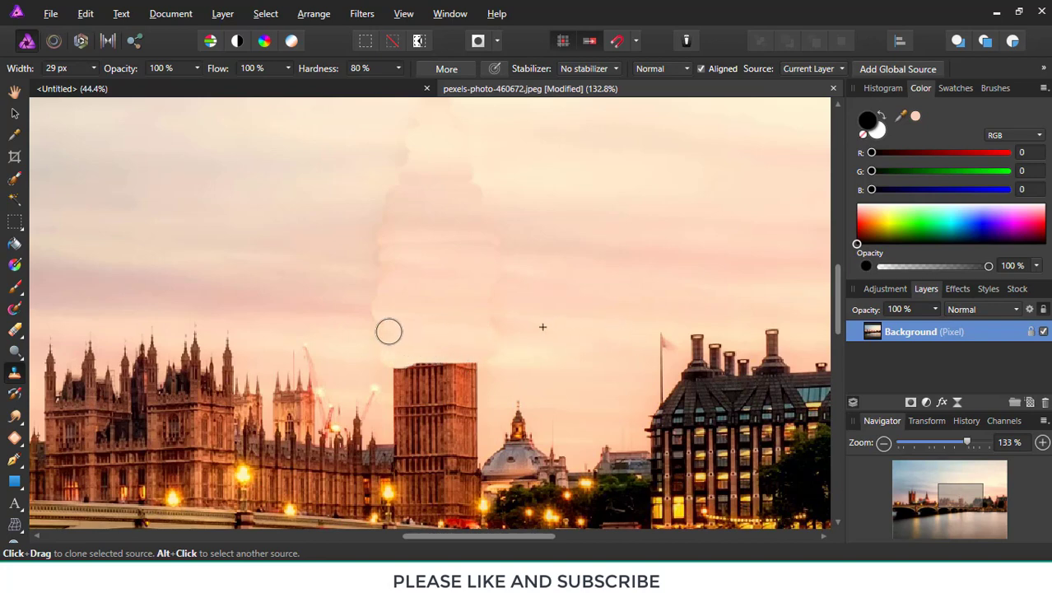
{"action": "scroll", "coordinate": [434, 317], "scroll_direction": "down", "scroll_amount": 3}
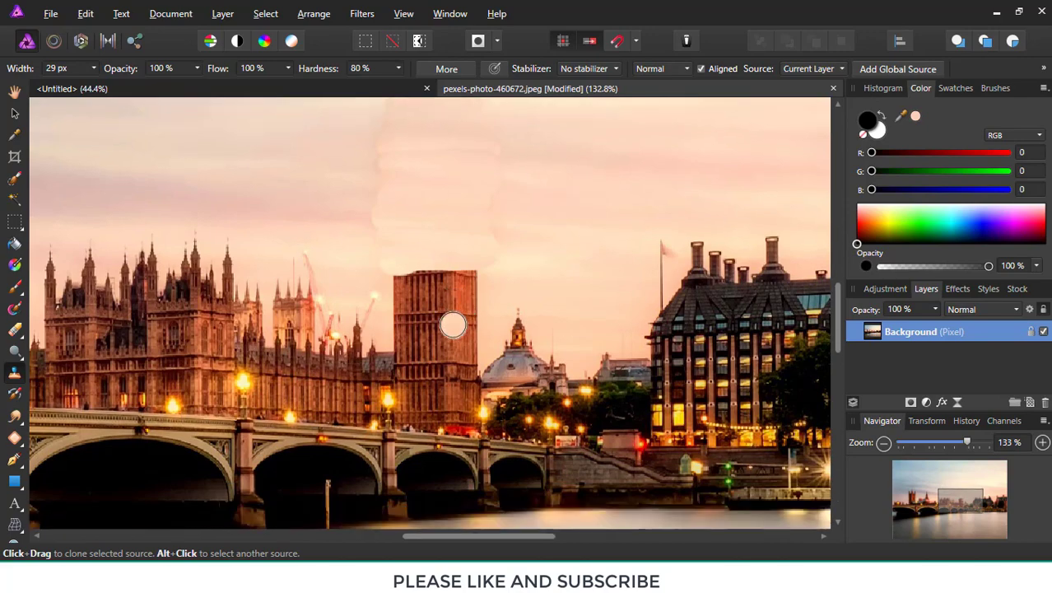
{"action": "scroll", "coordinate": [430, 296], "scroll_direction": "up", "scroll_amount": 5}
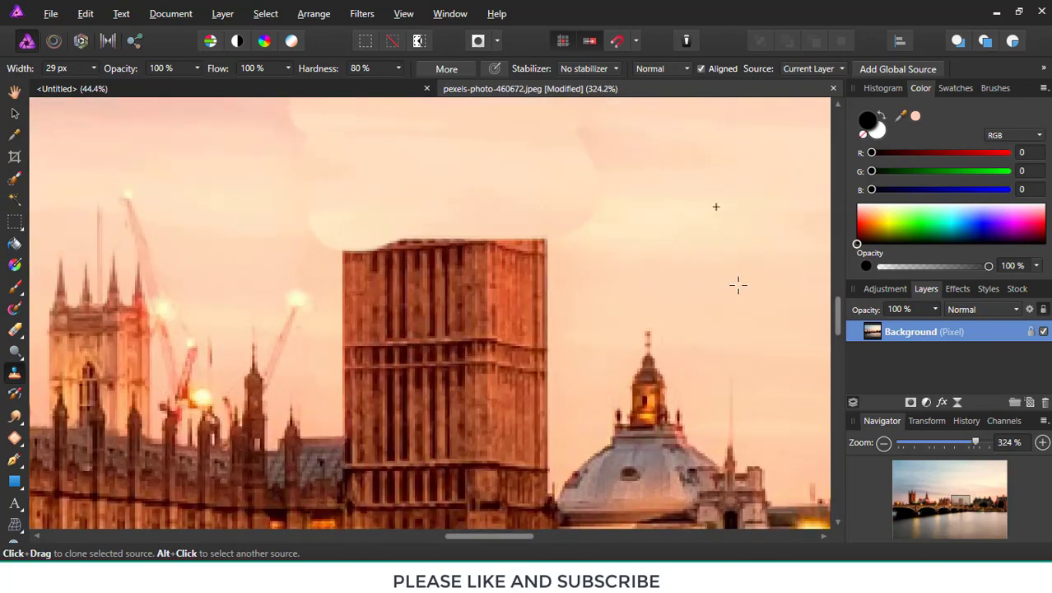
- Sample fresh sky right of the tower and lower the tower's top with cloned sky
{"action": "left_click", "coordinate": [738, 285], "text": "alt"}
{"action": "mouse_move", "coordinate": [538, 256]}
{"action": "left_mouse_down"}
{"action": "mouse_move", "coordinate": [358, 260]}
{"action": "mouse_move", "coordinate": [383, 258]}
{"action": "left_mouse_up"}
{"action": "key", "text": "ctrl+z"}
{"action": "left_click_drag", "start_coordinate": [540, 259], "coordinate": [345, 258]}
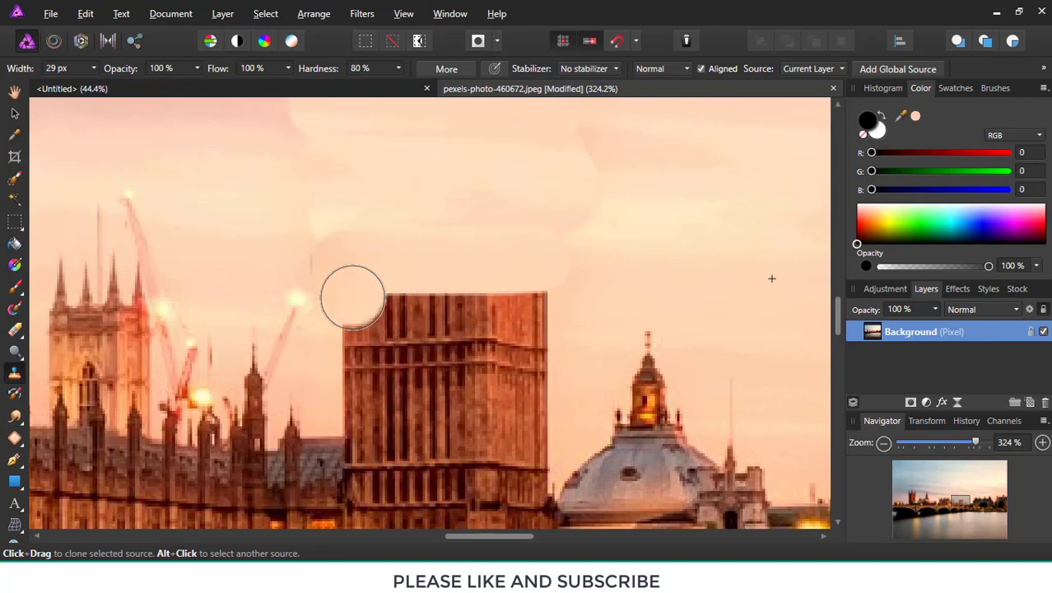
{"action": "left_click_drag", "start_coordinate": [357, 295], "coordinate": [554, 308]}
{"action": "mouse_move", "coordinate": [545, 359]}
{"action": "left_mouse_down"}
{"action": "mouse_move", "coordinate": [507, 347]}
{"action": "mouse_move", "coordinate": [448, 352]}
{"action": "mouse_move", "coordinate": [458, 352]}
{"action": "left_mouse_up"}
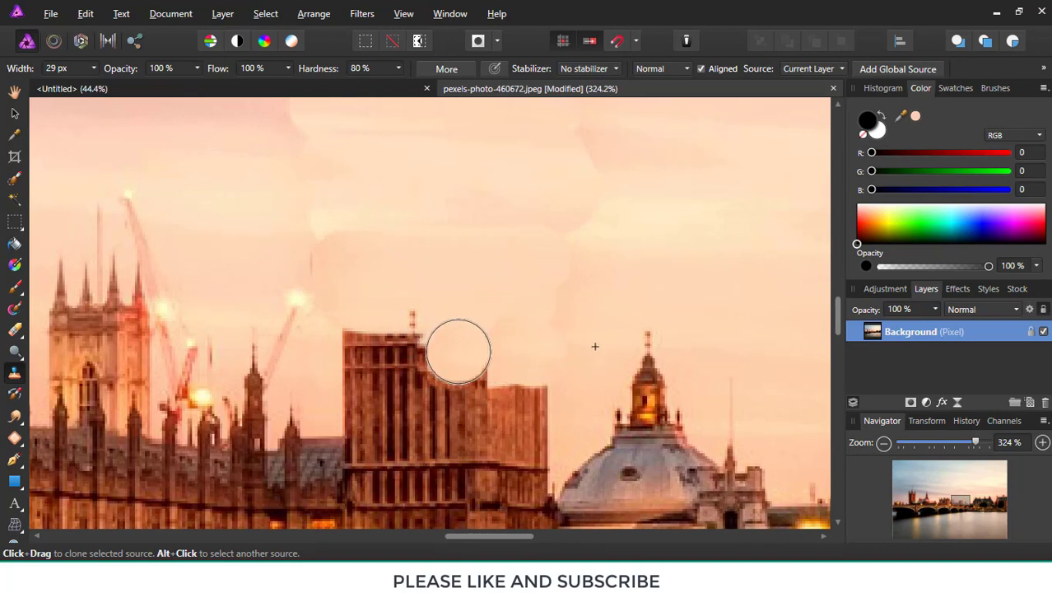
{"action": "key", "text": "ctrl+z"}
{"action": "key", "text": "ctrl+z"}
{"action": "key", "text": "ctrl+z"}
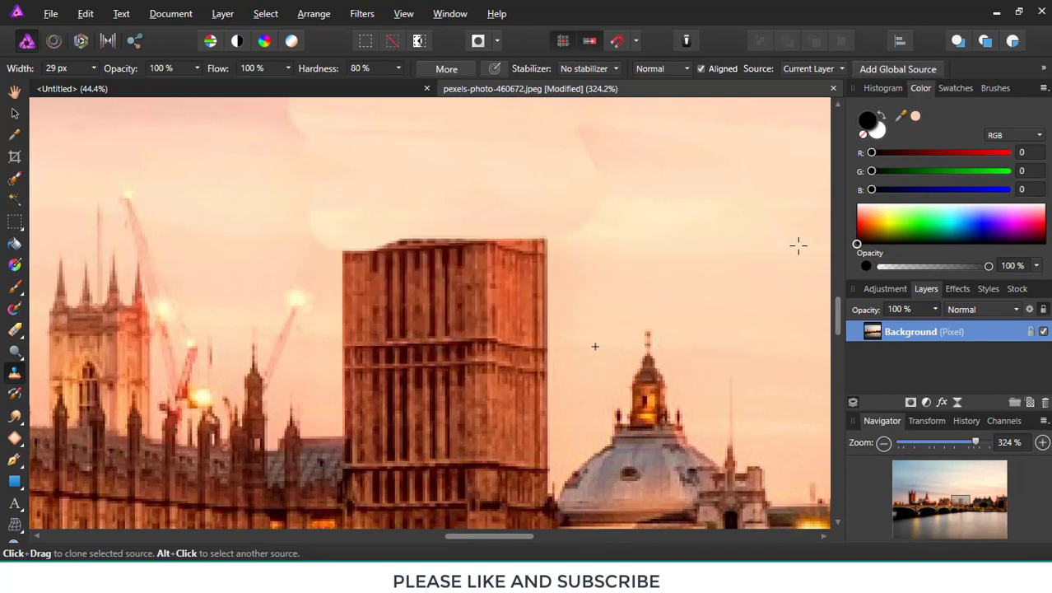
- Cover the building's right side and upper right corner with sky, redoing a bad stroke
{"action": "mouse_move", "coordinate": [545, 261]}
{"action": "left_mouse_down"}
{"action": "mouse_move", "coordinate": [348, 258]}
{"action": "mouse_move", "coordinate": [344, 298]}
{"action": "mouse_move", "coordinate": [521, 305]}
{"action": "mouse_move", "coordinate": [562, 327]}
{"action": "left_mouse_up"}
{"action": "scroll", "coordinate": [609, 322], "scroll_direction": "down", "scroll_amount": 1}
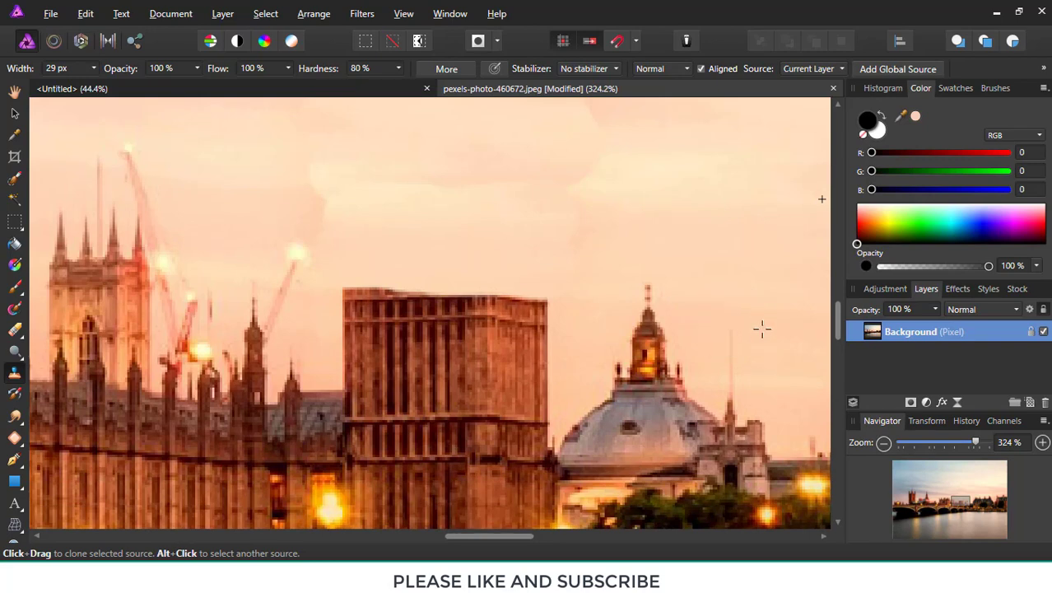
{"action": "mouse_move", "coordinate": [542, 298]}
{"action": "left_mouse_down"}
{"action": "mouse_move", "coordinate": [545, 312]}
{"action": "mouse_move", "coordinate": [352, 305]}
{"action": "left_mouse_up"}
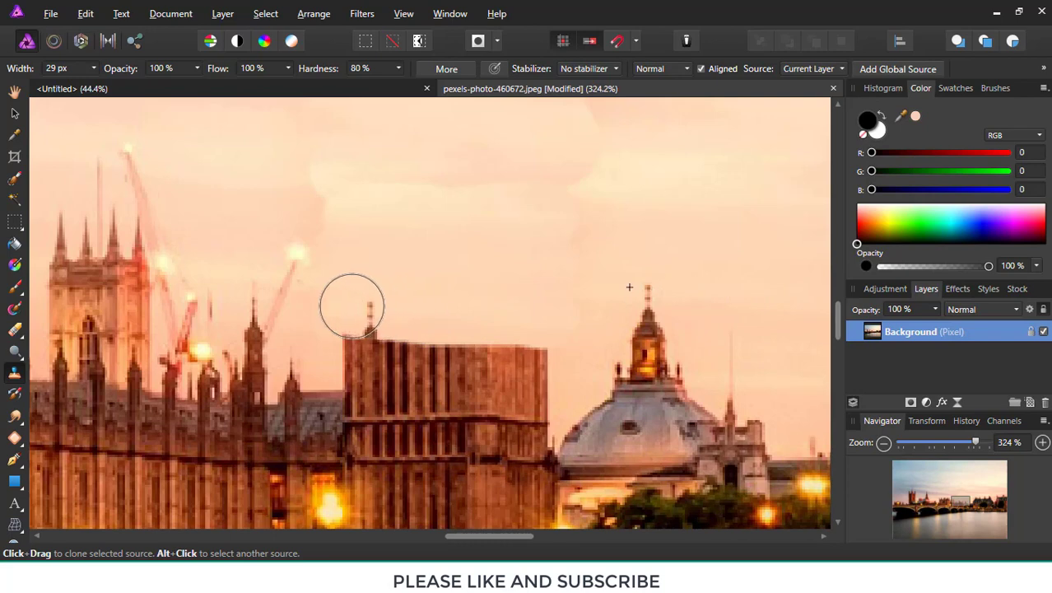
{"action": "key", "text": "ctrl+z"}
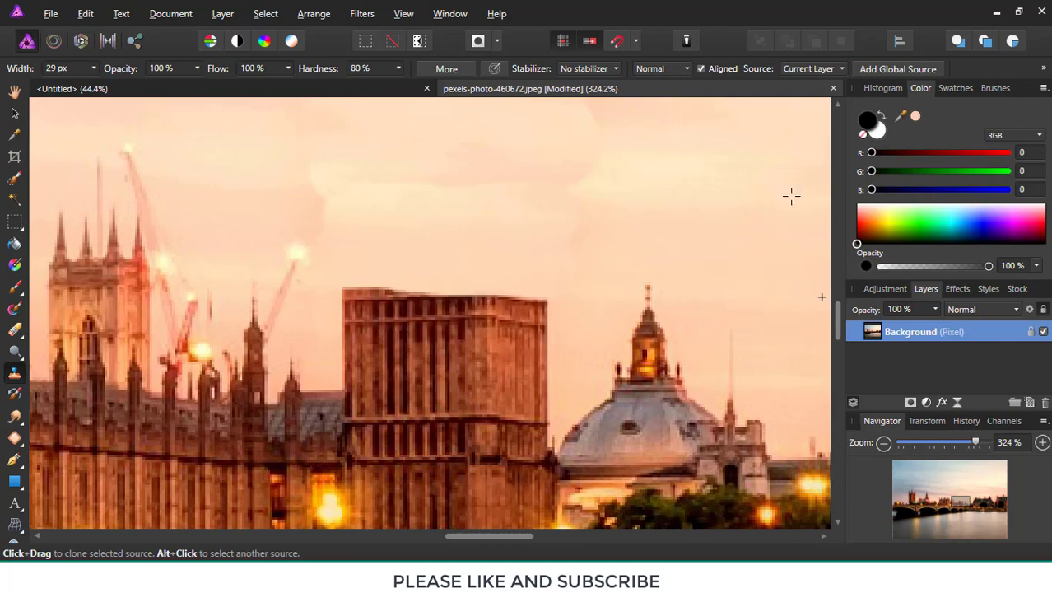
{"action": "mouse_move", "coordinate": [568, 316]}
{"action": "left_mouse_down"}
{"action": "mouse_move", "coordinate": [354, 314]}
{"action": "mouse_move", "coordinate": [342, 301]}
{"action": "left_mouse_up"}
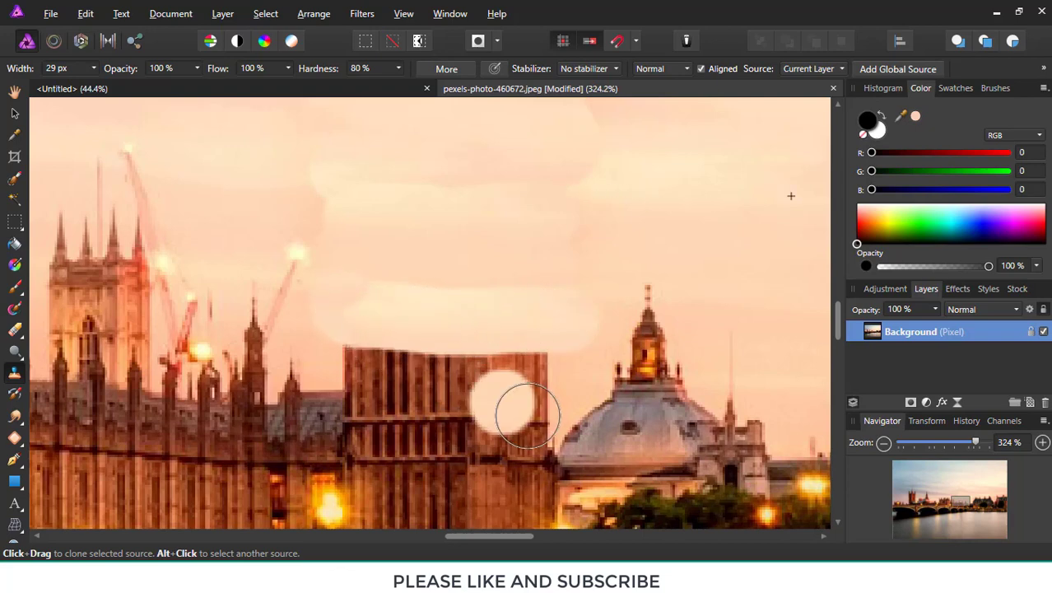
{"action": "scroll", "coordinate": [522, 321], "scroll_direction": "down", "scroll_amount": 1}
{"action": "scroll", "coordinate": [522, 321], "scroll_direction": "down", "scroll_amount": 2}
{"action": "scroll", "coordinate": [527, 330], "scroll_direction": "up", "scroll_amount": 3}
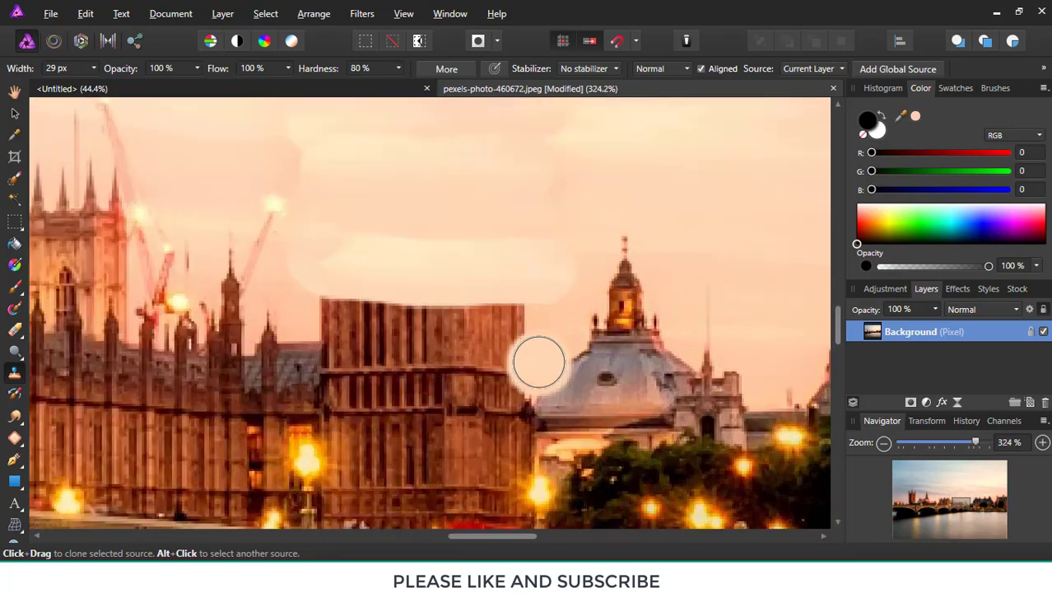
- Paint sky over the building's top-left corner, repainting it after an undo
{"action": "left_click_drag", "start_coordinate": [289, 301], "coordinate": [322, 305]}
{"action": "scroll", "coordinate": [322, 305], "scroll_direction": "up", "scroll_amount": 3}
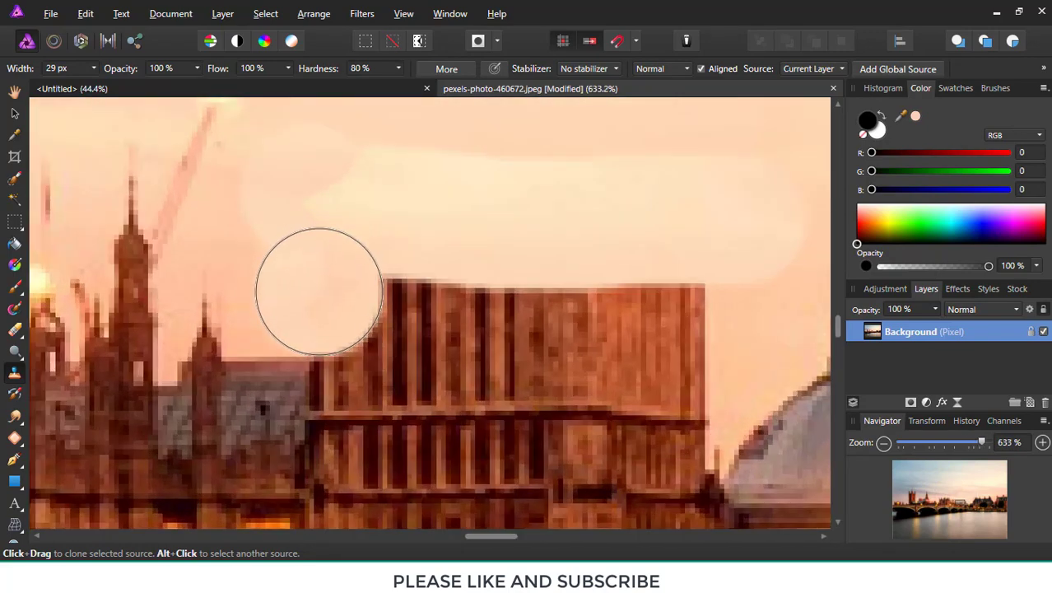
{"action": "key", "text": "ctrl+z"}
{"action": "left_click_drag", "start_coordinate": [320, 292], "coordinate": [700, 300]}
{"action": "scroll", "coordinate": [679, 229], "scroll_direction": "down", "scroll_amount": 5}
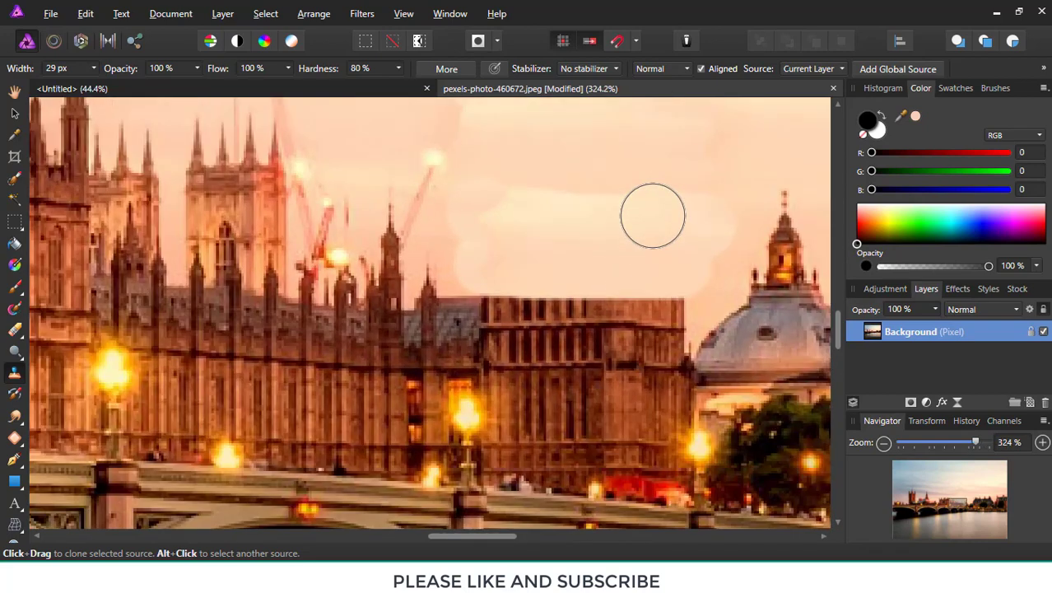
{"action": "scroll", "coordinate": [602, 212], "scroll_direction": "up", "scroll_amount": 4}
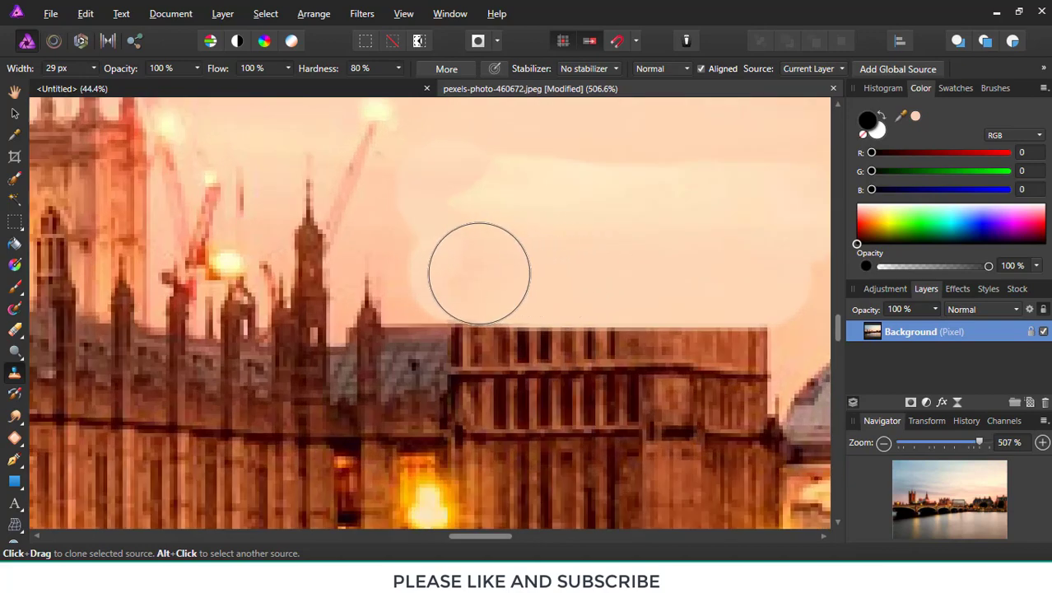
{"action": "scroll", "coordinate": [641, 211], "scroll_direction": "down", "scroll_amount": 5}
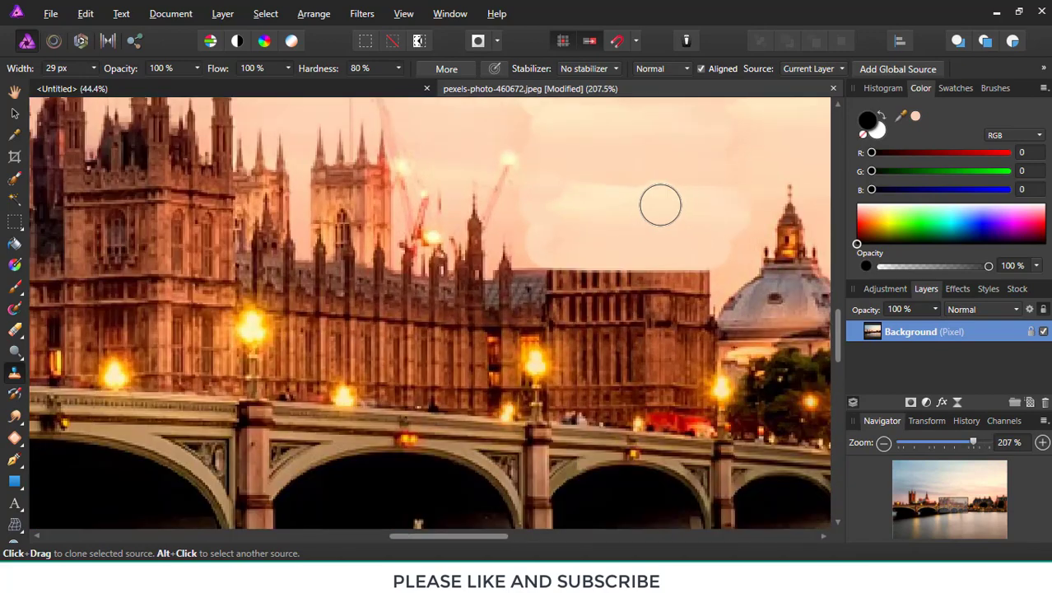
{"action": "scroll", "coordinate": [683, 280], "scroll_direction": "down", "scroll_amount": 4}
{"action": "scroll", "coordinate": [772, 261], "scroll_direction": "up", "scroll_amount": 2}
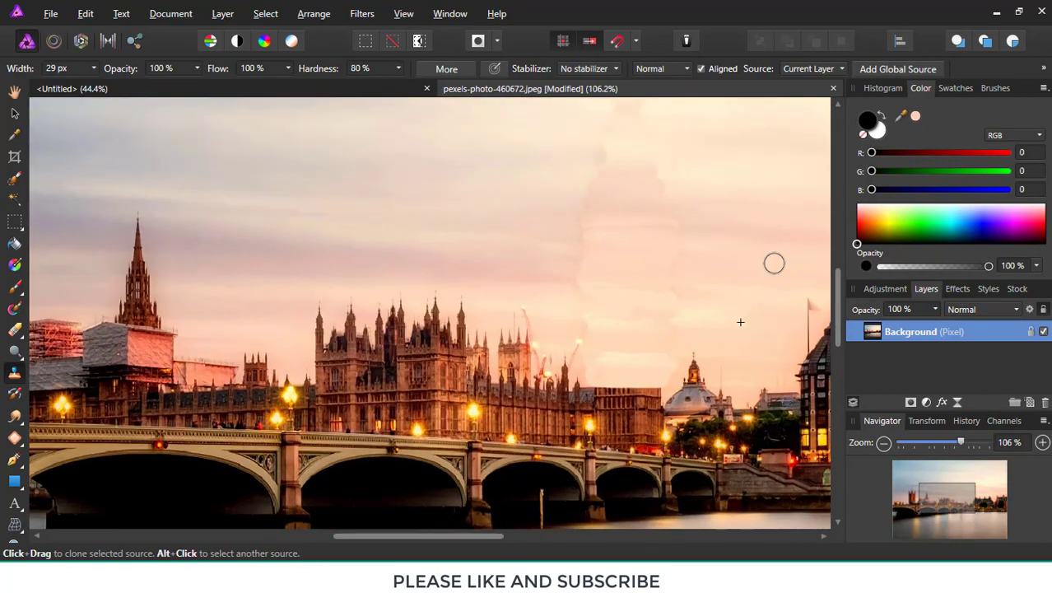
- Select the Blur Brush Tool from the blur and smudge brush group
{"action": "scroll", "coordinate": [702, 218], "scroll_direction": "down", "scroll_amount": 3}
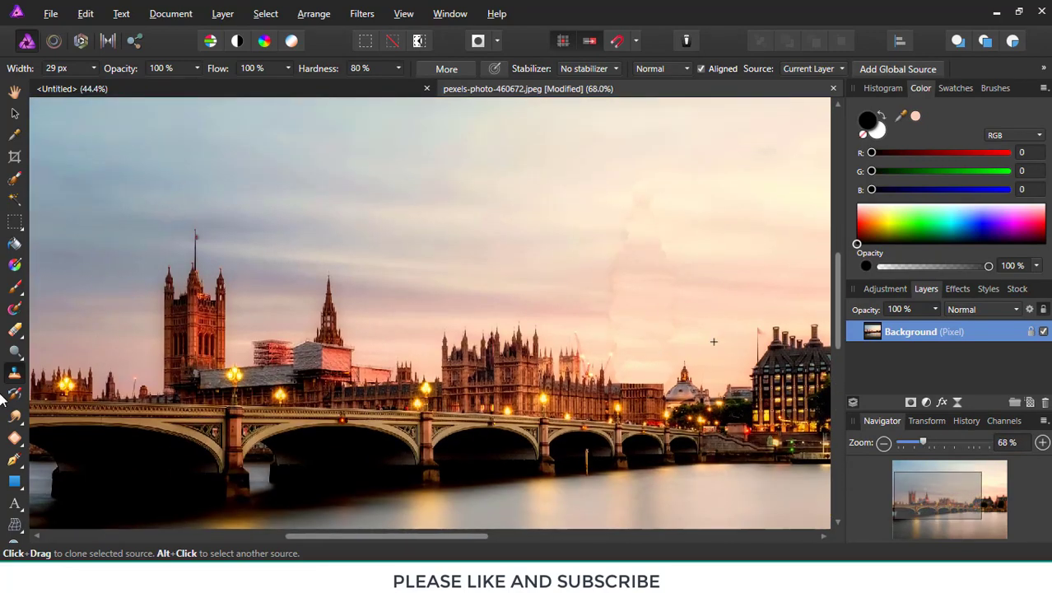
{"action": "left_click", "coordinate": [14, 353]}
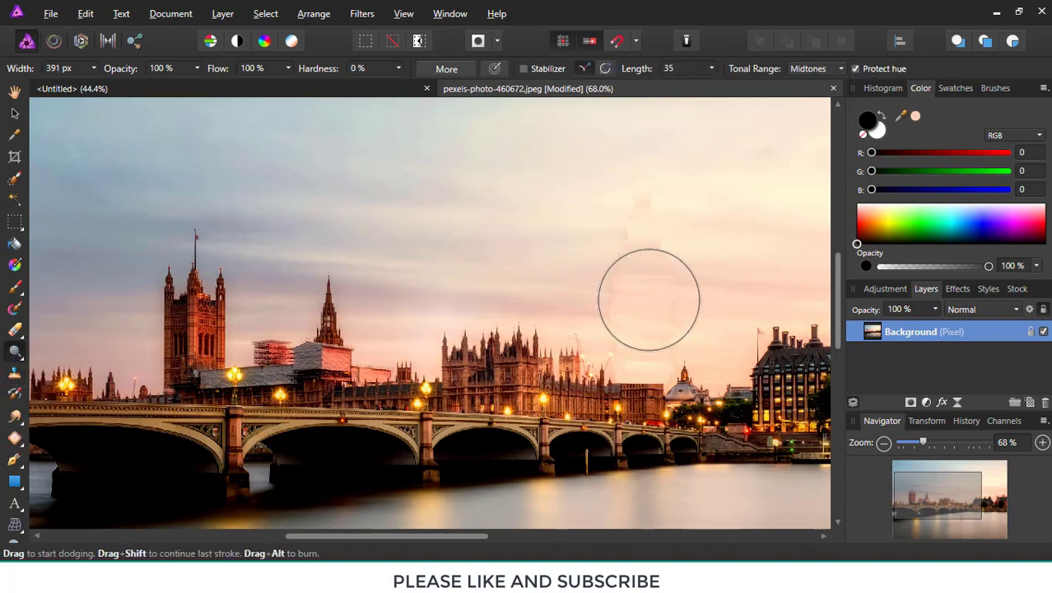
{"action": "left_click", "coordinate": [16, 418]}
{"action": "left_click", "coordinate": [85, 418]}
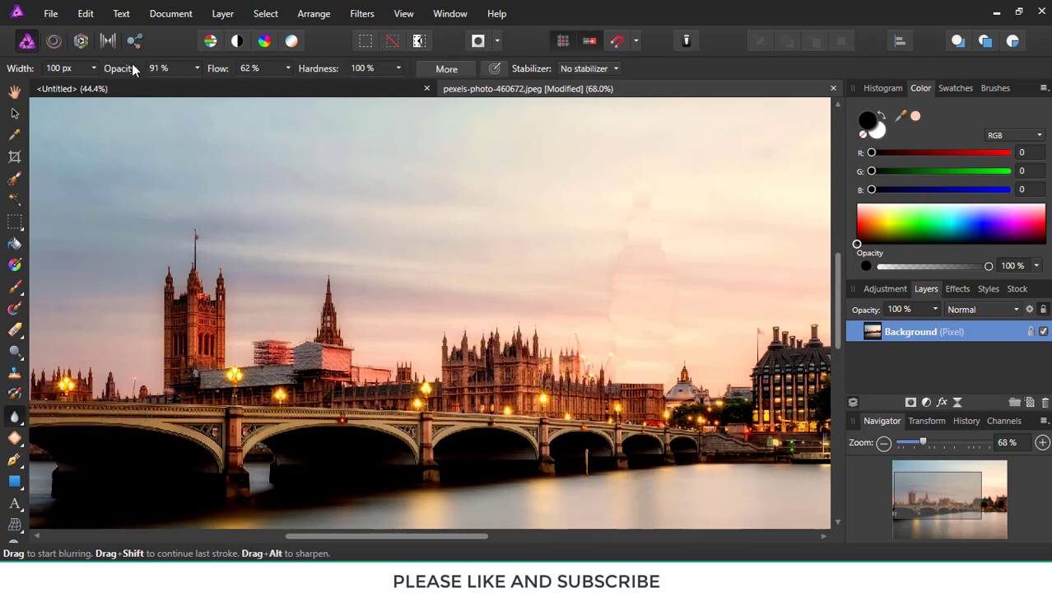
{"action": "scroll", "coordinate": [685, 259], "scroll_direction": "up", "scroll_amount": 5}
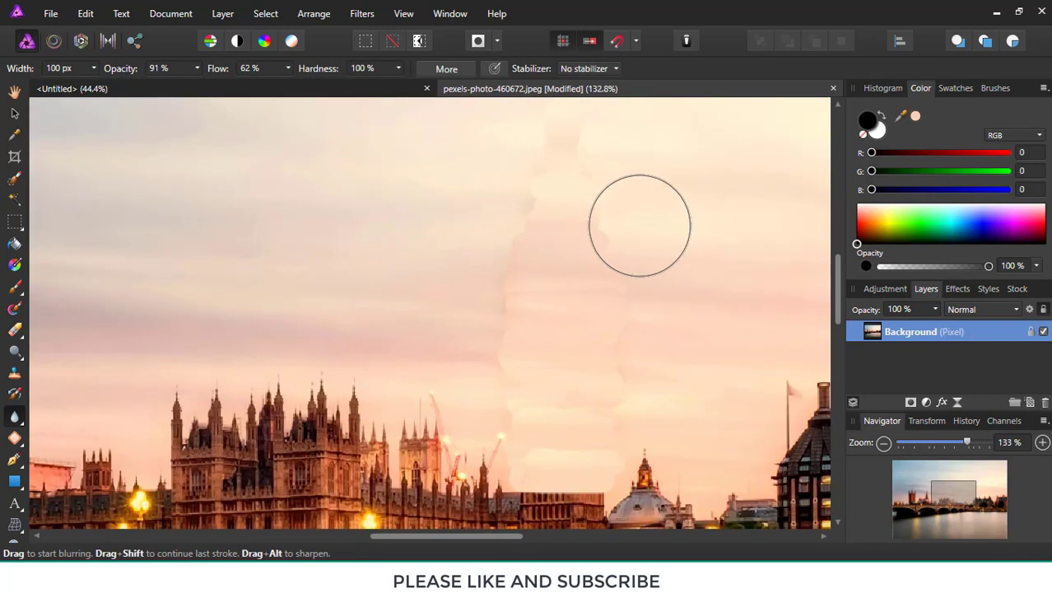
{"action": "scroll", "coordinate": [610, 221], "scroll_direction": "up", "scroll_amount": 1}
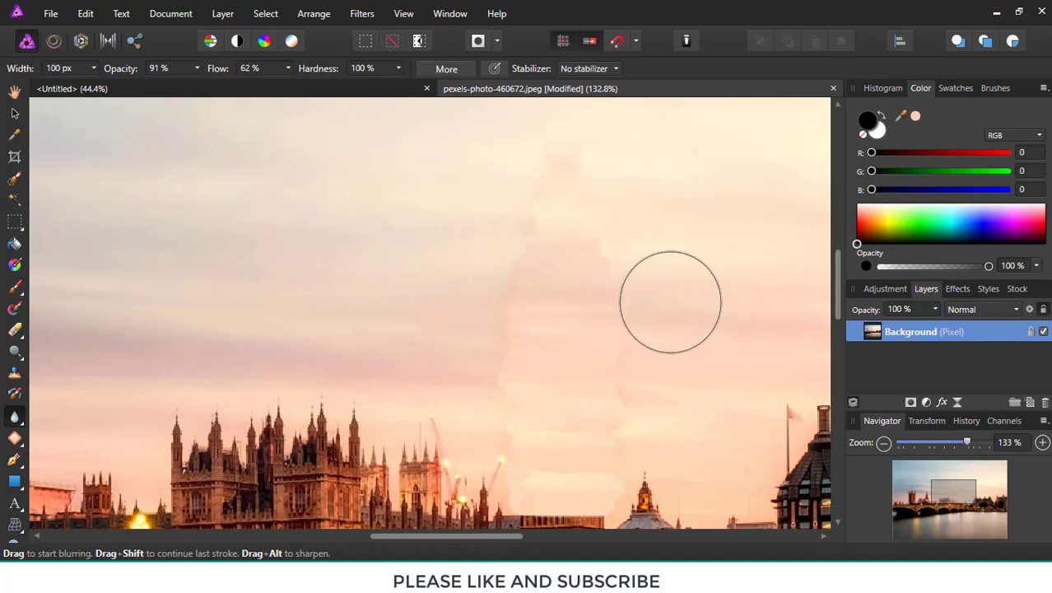
- Set the blur brush to 86% opacity and 18 px width
{"action": "left_click", "coordinate": [197, 68]}
{"action": "left_click_drag", "start_coordinate": [150, 87], "coordinate": [194, 85]}
{"action": "scroll", "coordinate": [705, 419], "scroll_direction": "down", "scroll_amount": 1}
{"action": "left_click", "coordinate": [94, 68]}
{"action": "left_click_drag", "start_coordinate": [50, 93], "coordinate": [58, 93]}
{"action": "scroll", "coordinate": [510, 406], "scroll_direction": "up", "scroll_amount": 5}
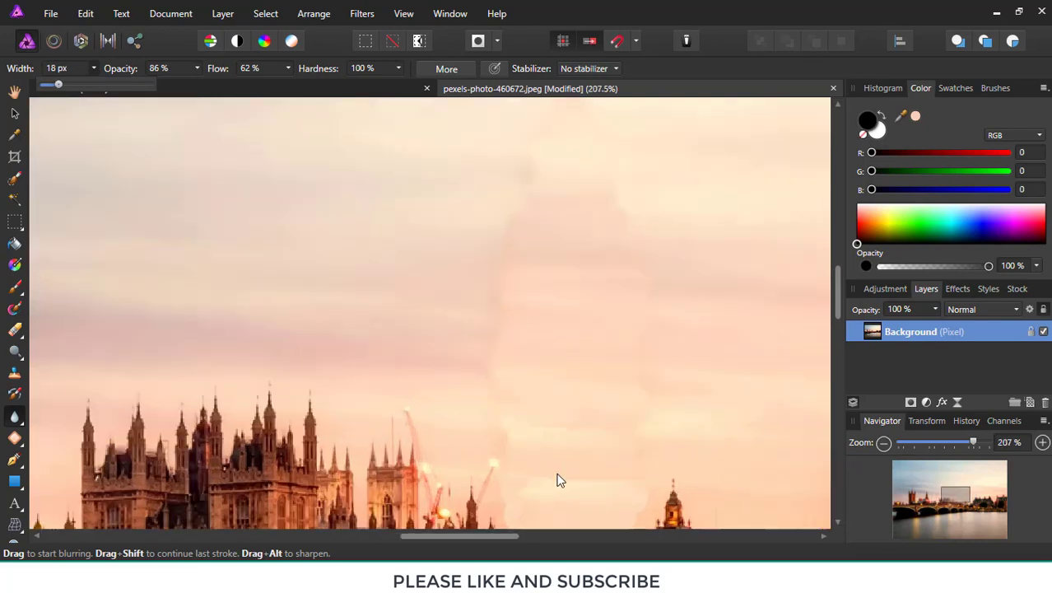
{"action": "scroll", "coordinate": [509, 407], "scroll_direction": "up", "scroll_amount": 5}
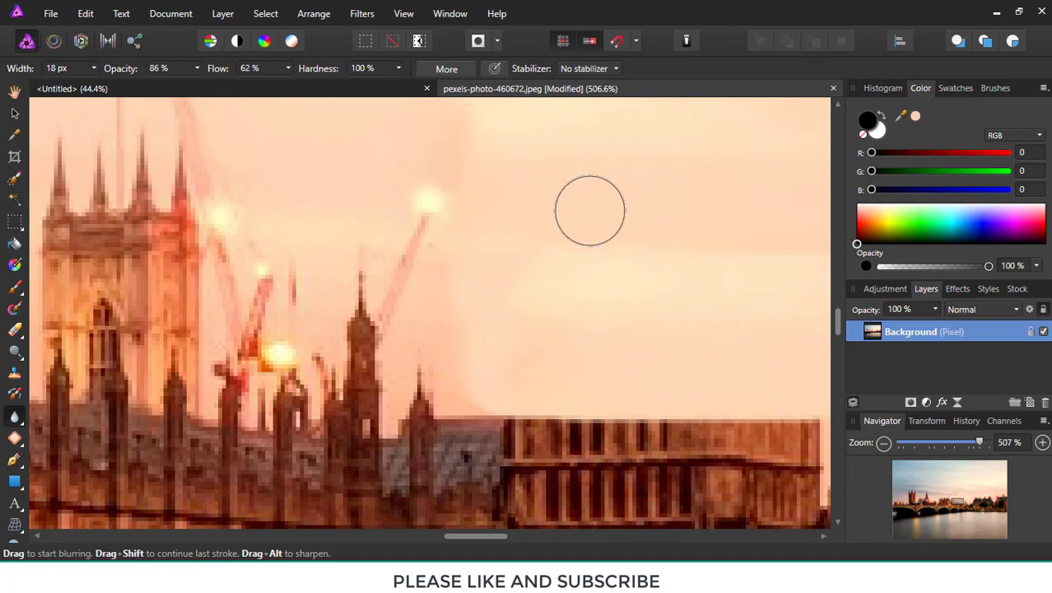
- Blur the building roofline into the cloned sky, then fit the whole photo in view
{"action": "scroll", "coordinate": [728, 218], "scroll_direction": "down", "scroll_amount": 4}
{"action": "scroll", "coordinate": [727, 218], "scroll_direction": "down", "scroll_amount": 2}
{"action": "scroll", "coordinate": [727, 218], "scroll_direction": "up", "scroll_amount": 2}
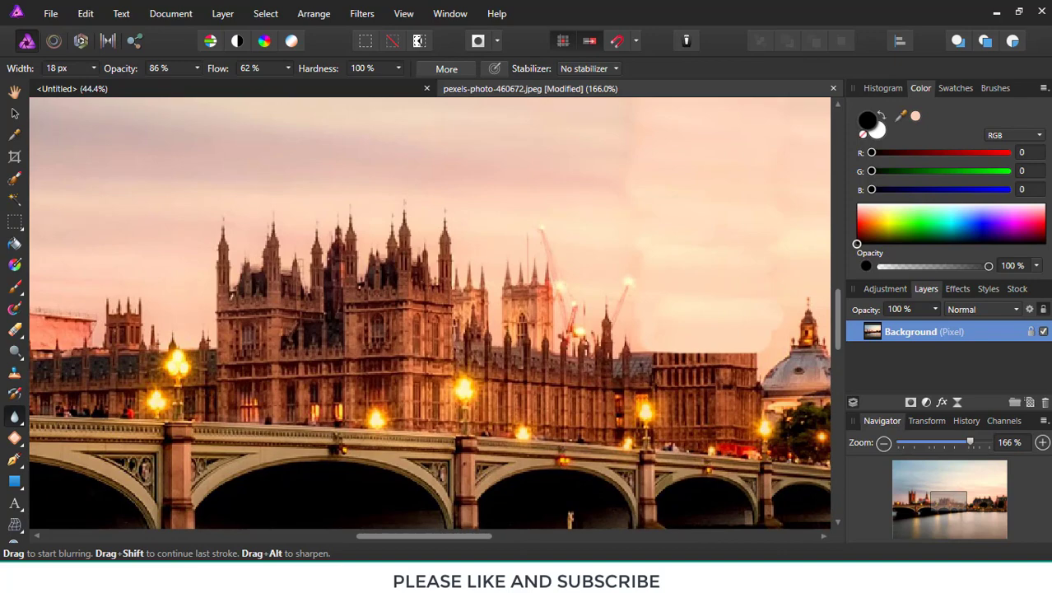
{"action": "left_click_drag", "start_coordinate": [374, 541], "coordinate": [444, 536]}
{"action": "scroll", "coordinate": [393, 331], "scroll_direction": "up", "scroll_amount": 4}
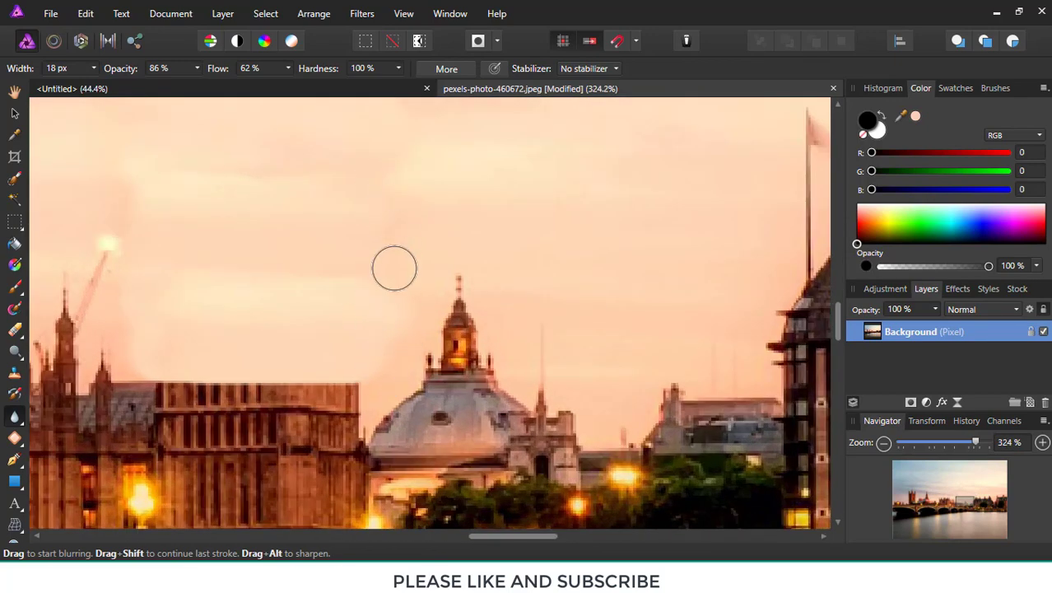
{"action": "left_click_drag", "start_coordinate": [293, 348], "coordinate": [419, 224]}
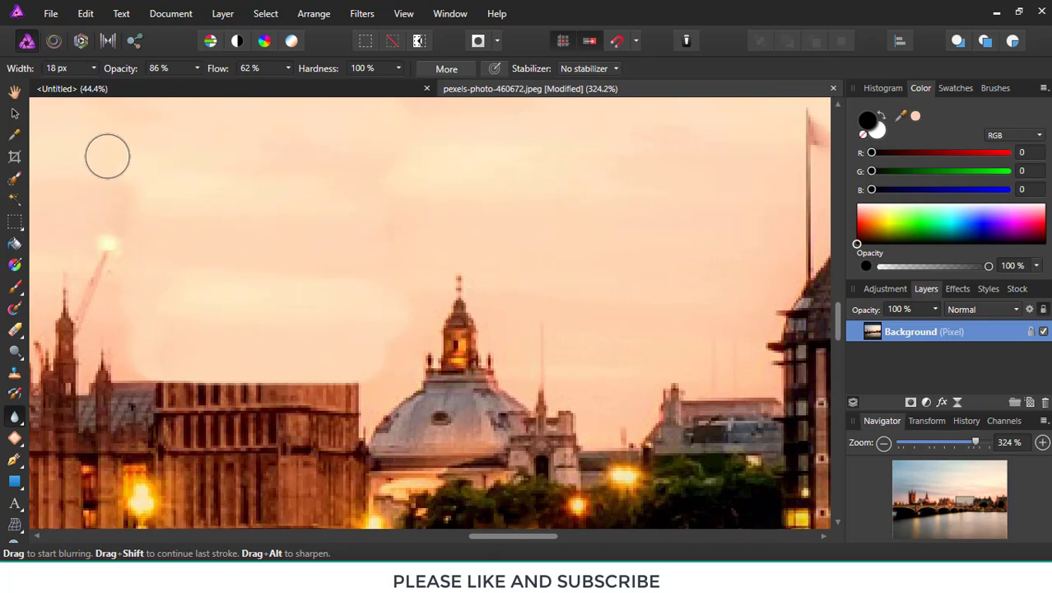
{"action": "key", "text": "ctrl+0"}
{"action": "scroll", "coordinate": [169, 165], "scroll_direction": "up", "scroll_amount": 3}
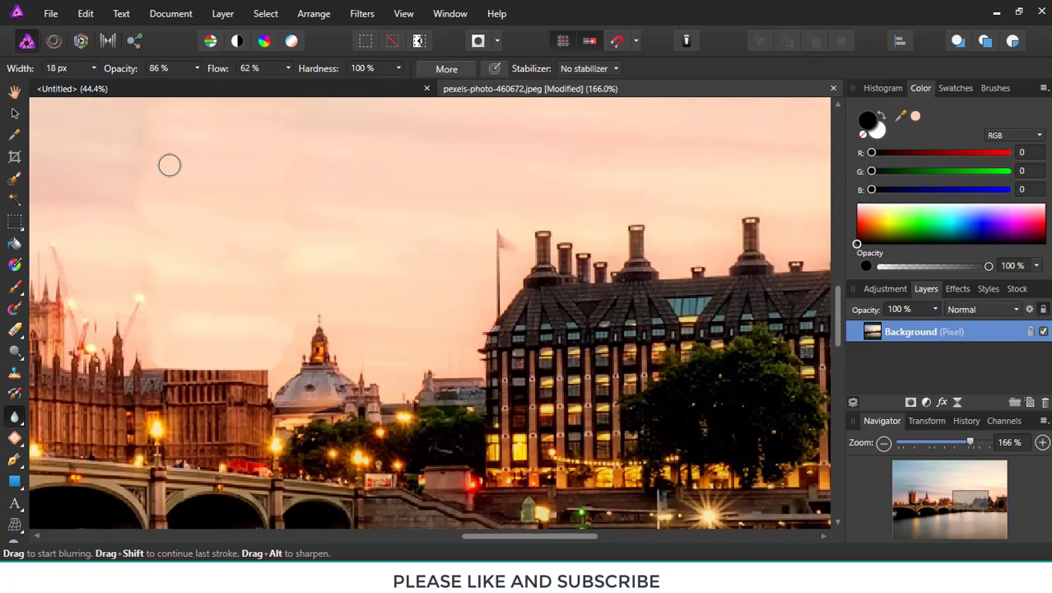
{"action": "left_click_drag", "start_coordinate": [544, 533], "coordinate": [445, 541]}
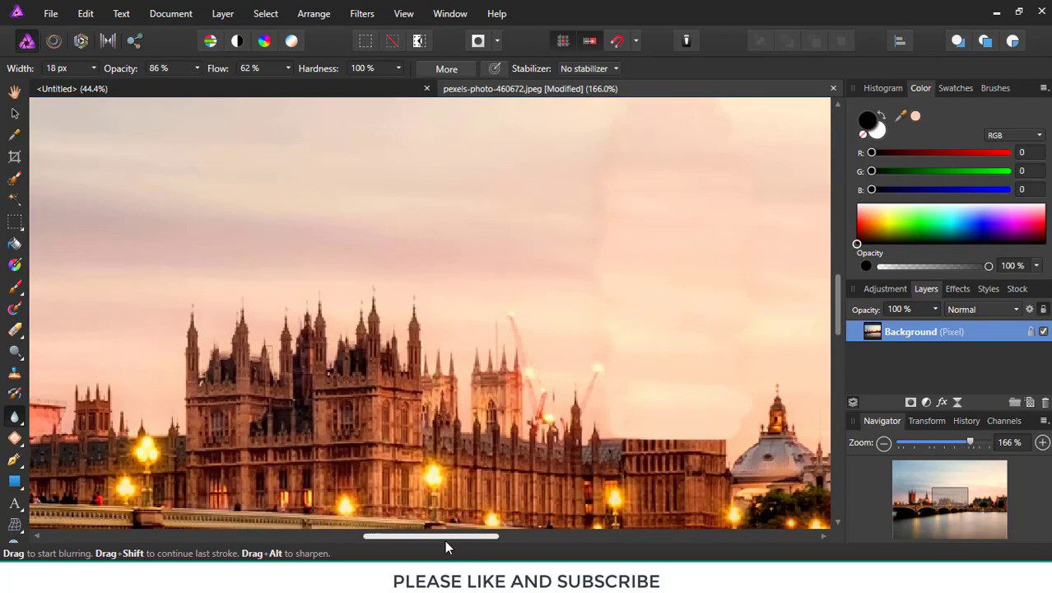
{"action": "scroll", "coordinate": [754, 197], "scroll_direction": "down", "scroll_amount": 1}
{"action": "scroll", "coordinate": [752, 185], "scroll_direction": "up", "scroll_amount": 2}
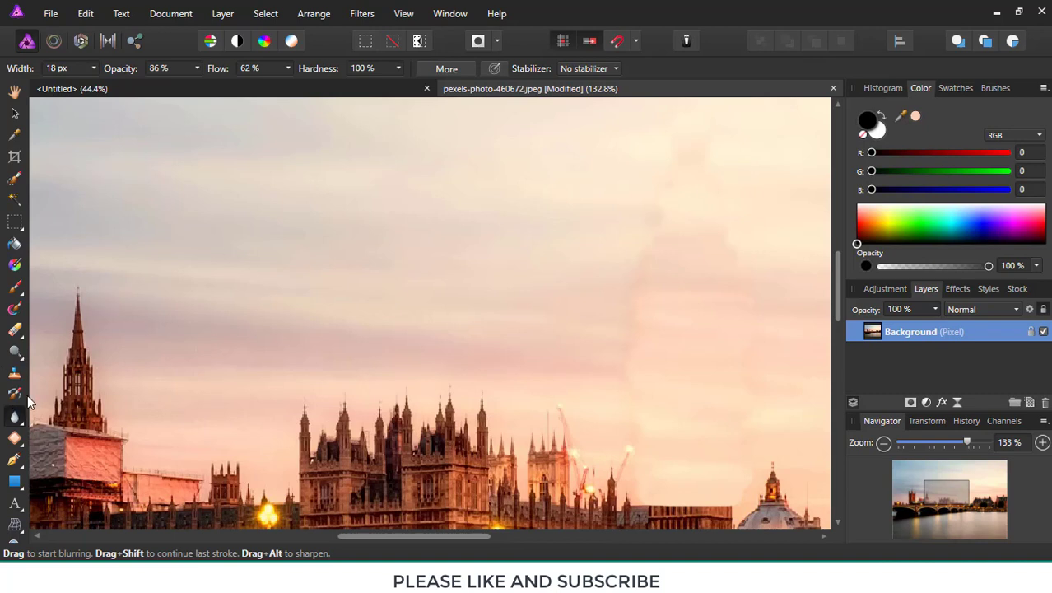
{"action": "left_click", "coordinate": [22, 425]}
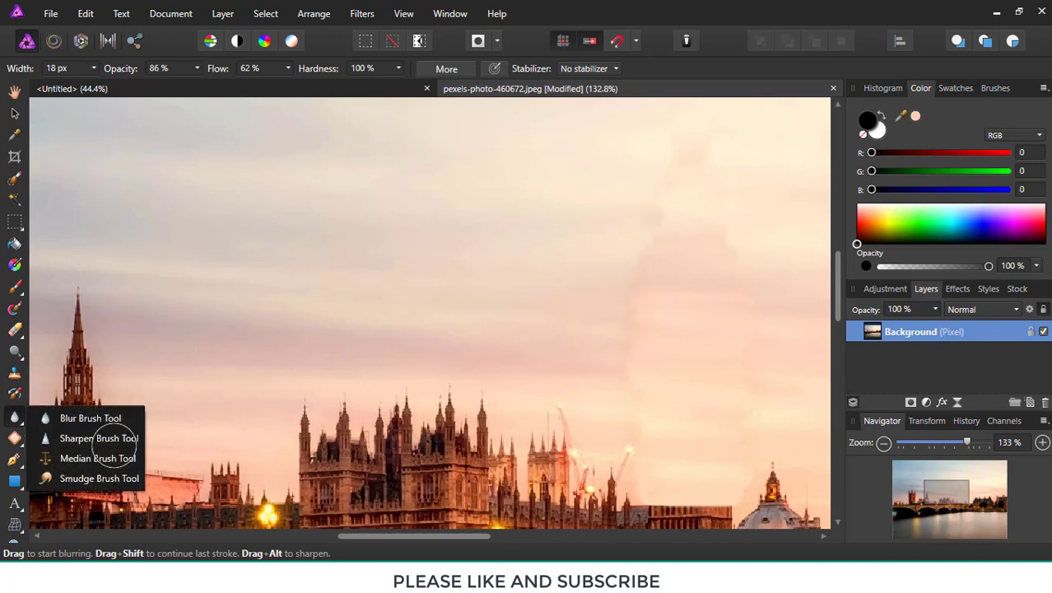
- Switch to the Smudge Brush Tool and set its strength to 12%
{"action": "left_click", "coordinate": [82, 478]}
{"action": "scroll", "coordinate": [754, 337], "scroll_direction": "up", "scroll_amount": 1}
{"action": "left_click_drag", "start_coordinate": [451, 536], "coordinate": [519, 536]}
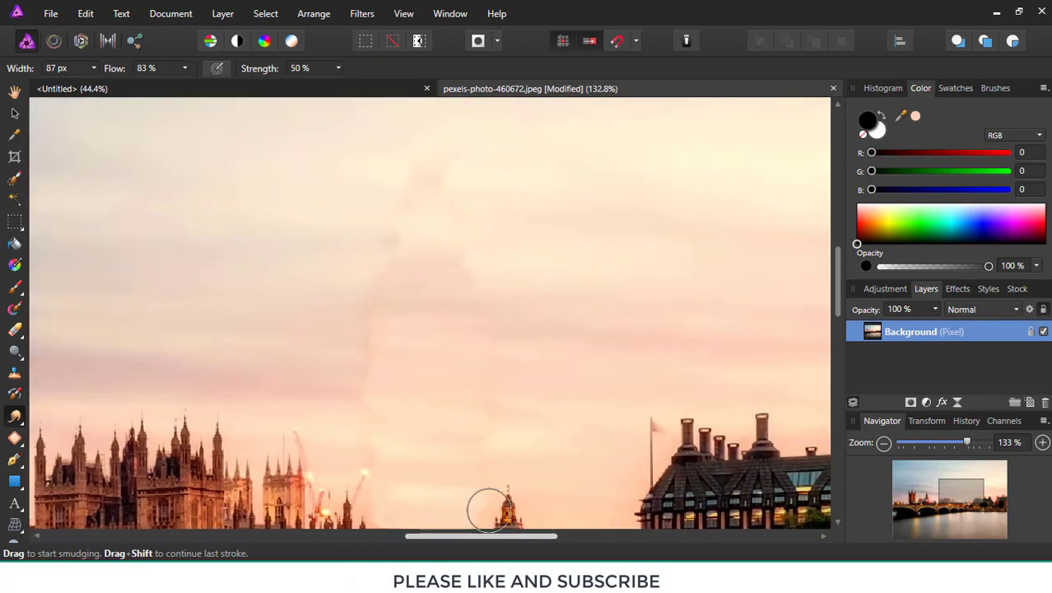
{"action": "left_click", "coordinate": [338, 69]}
{"action": "left_click", "coordinate": [296, 84]}
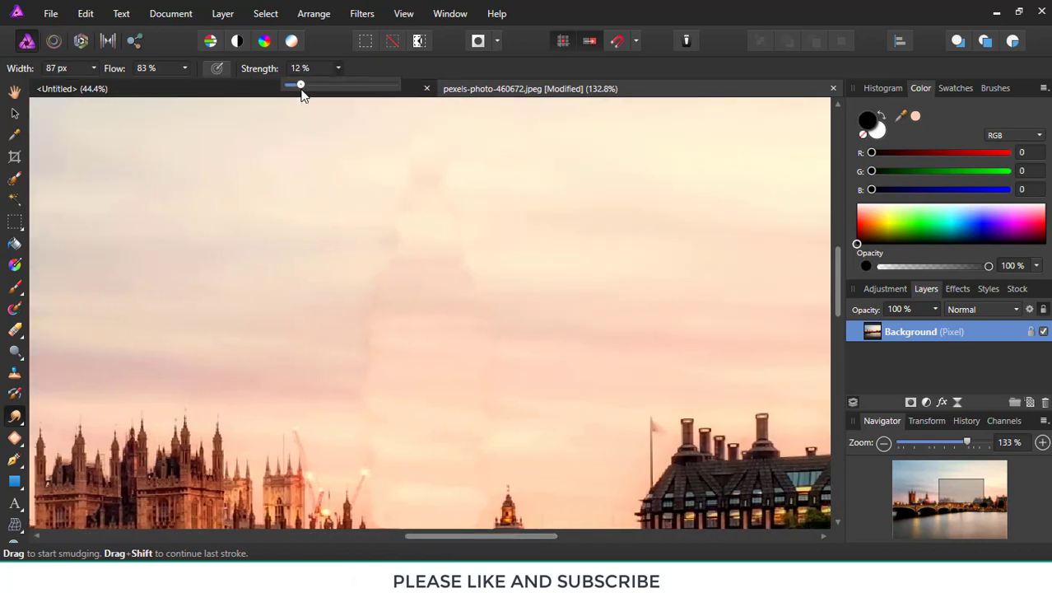
- Smudge the sky over the faint tower silhouette and blend the cloned patches together
{"action": "scroll", "coordinate": [434, 325], "scroll_direction": "up", "scroll_amount": 2}
{"action": "mouse_move", "coordinate": [372, 260]}
{"action": "left_mouse_down"}
{"action": "mouse_move", "coordinate": [336, 323]}
{"action": "mouse_move", "coordinate": [340, 270]}
{"action": "mouse_move", "coordinate": [366, 251]}
{"action": "mouse_move", "coordinate": [349, 246]}
{"action": "mouse_move", "coordinate": [360, 206]}
{"action": "mouse_move", "coordinate": [335, 207]}
{"action": "mouse_move", "coordinate": [344, 310]}
{"action": "mouse_move", "coordinate": [355, 189]}
{"action": "mouse_move", "coordinate": [413, 114]}
{"action": "mouse_move", "coordinate": [380, 117]}
{"action": "mouse_move", "coordinate": [302, 193]}
{"action": "mouse_move", "coordinate": [250, 187]}
{"action": "mouse_move", "coordinate": [384, 216]}
{"action": "mouse_move", "coordinate": [480, 197]}
{"action": "mouse_move", "coordinate": [533, 222]}
{"action": "mouse_move", "coordinate": [535, 251]}
{"action": "mouse_move", "coordinate": [601, 280]}
{"action": "mouse_move", "coordinate": [555, 250]}
{"action": "mouse_move", "coordinate": [519, 172]}
{"action": "mouse_move", "coordinate": [456, 146]}
{"action": "mouse_move", "coordinate": [467, 137]}
{"action": "mouse_move", "coordinate": [393, 142]}
{"action": "mouse_move", "coordinate": [373, 162]}
{"action": "mouse_move", "coordinate": [474, 165]}
{"action": "left_mouse_up"}
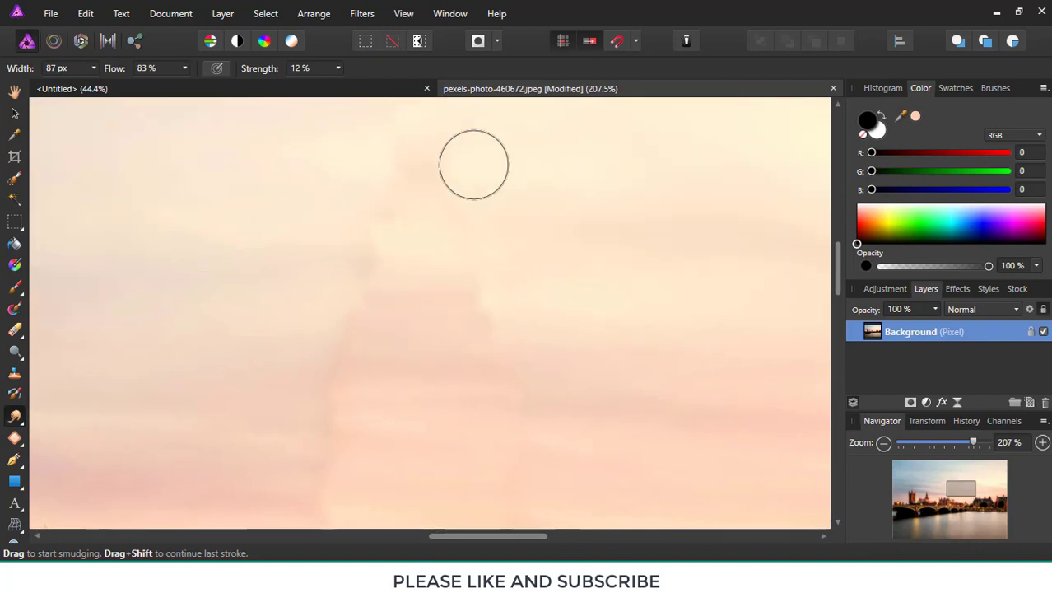
{"action": "scroll", "coordinate": [420, 238], "scroll_direction": "down", "scroll_amount": 3}
{"action": "mouse_move", "coordinate": [423, 251]}
{"action": "left_mouse_down"}
{"action": "mouse_move", "coordinate": [421, 228]}
{"action": "mouse_move", "coordinate": [451, 278]}
{"action": "mouse_move", "coordinate": [293, 287]}
{"action": "mouse_move", "coordinate": [266, 226]}
{"action": "left_mouse_up"}
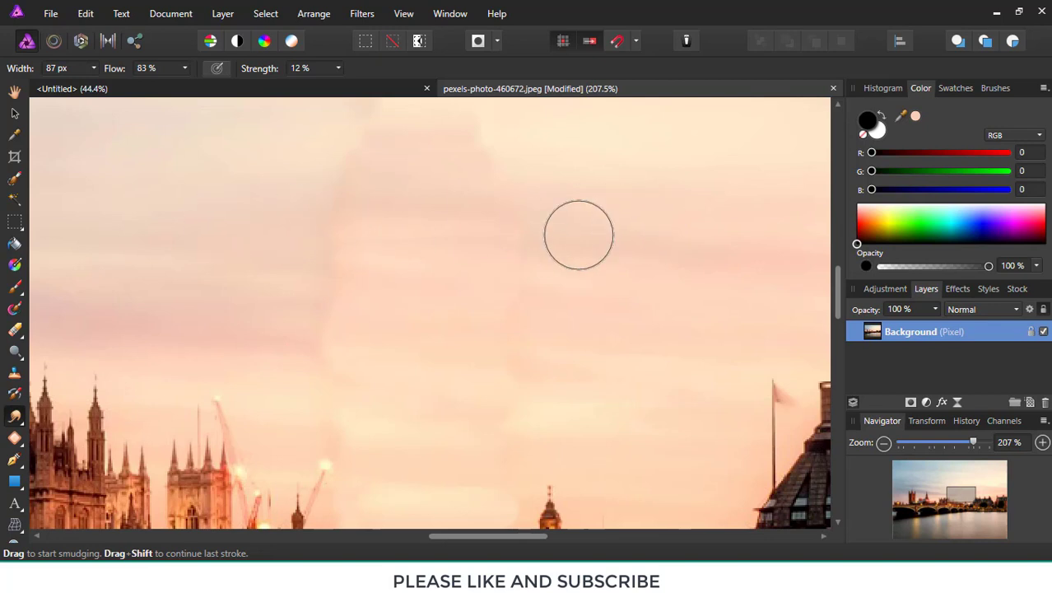
{"action": "scroll", "coordinate": [400, 305], "scroll_direction": "down", "scroll_amount": 3}
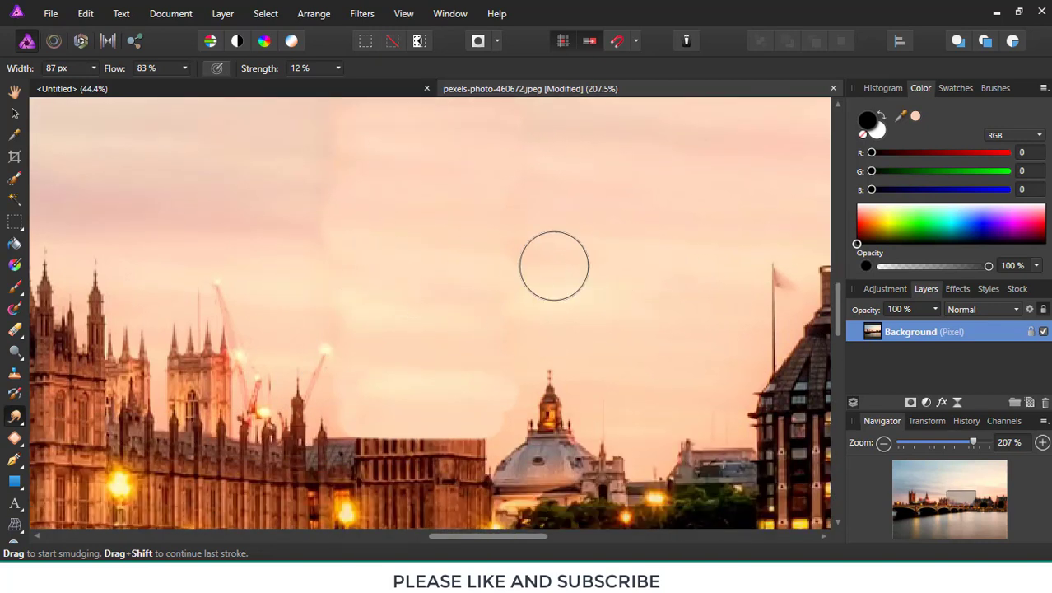
{"action": "scroll", "coordinate": [457, 364], "scroll_direction": "up", "scroll_amount": 5}
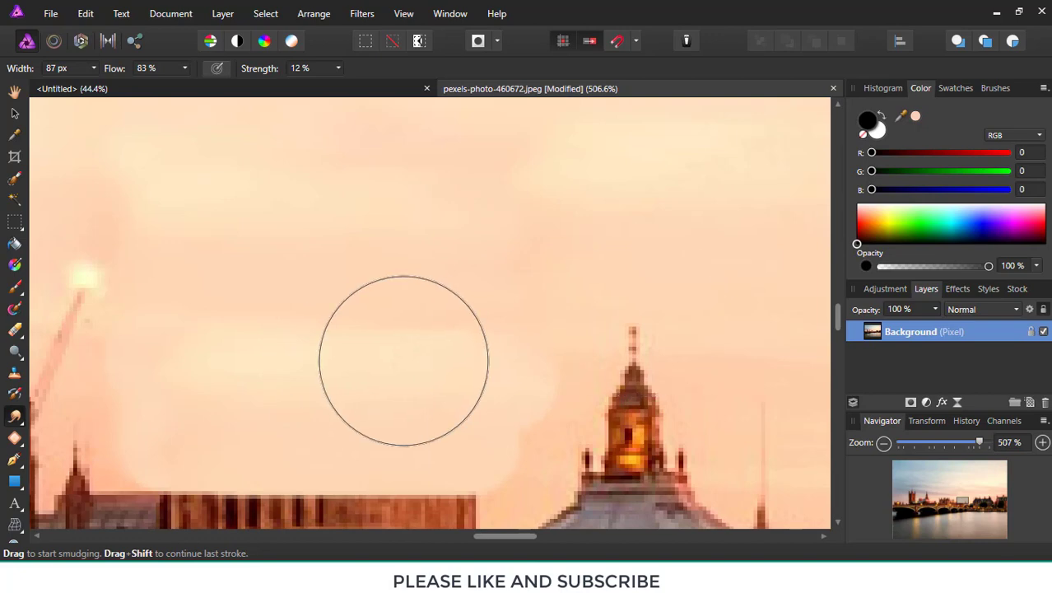
{"action": "scroll", "coordinate": [408, 264], "scroll_direction": "down", "scroll_amount": 2}
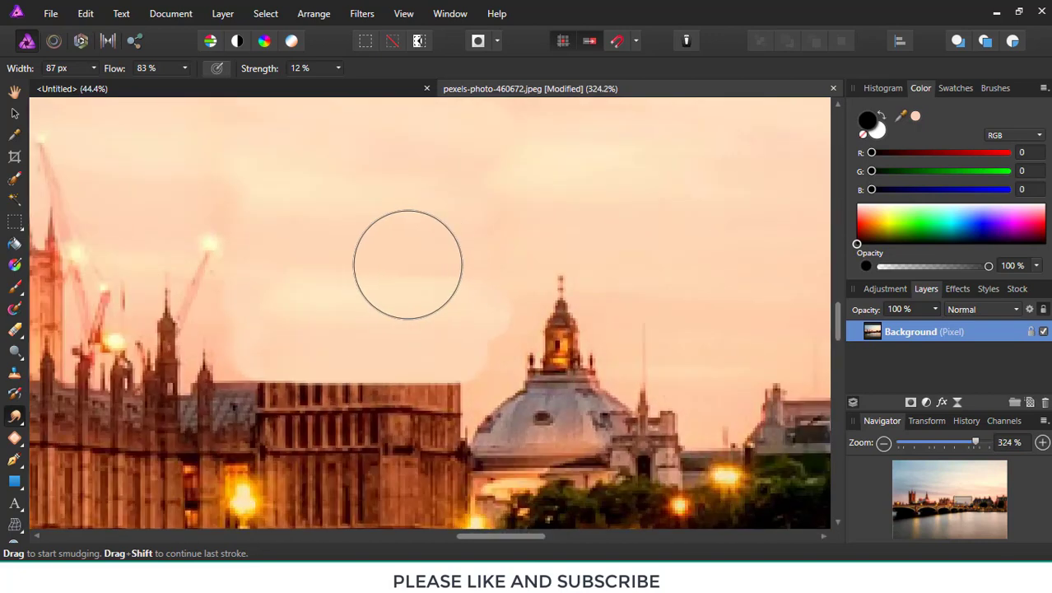
{"action": "scroll", "coordinate": [407, 263], "scroll_direction": "down", "scroll_amount": 4}
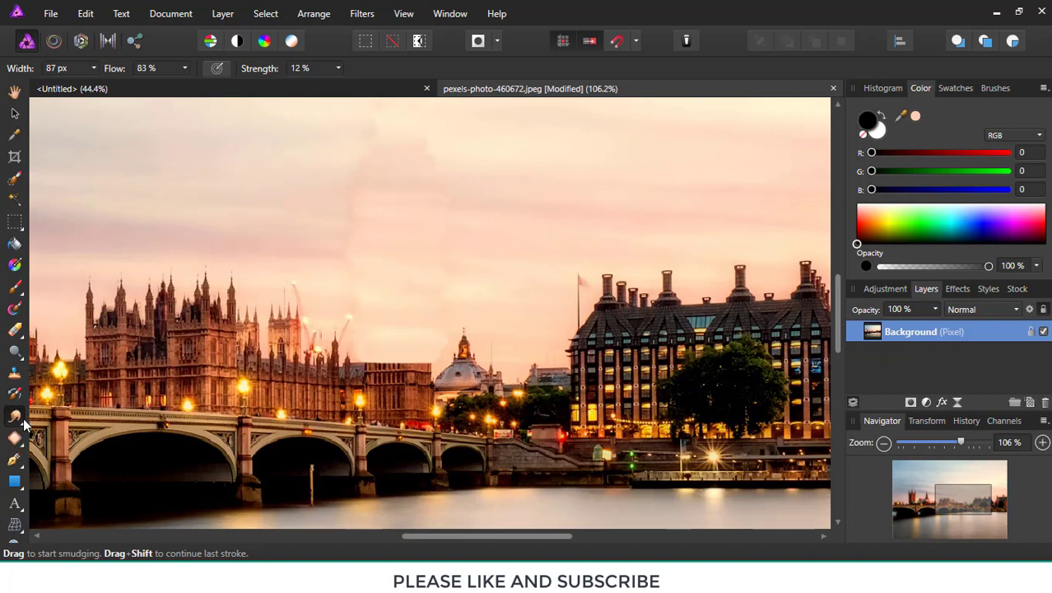
{"action": "left_click", "coordinate": [15, 352]}
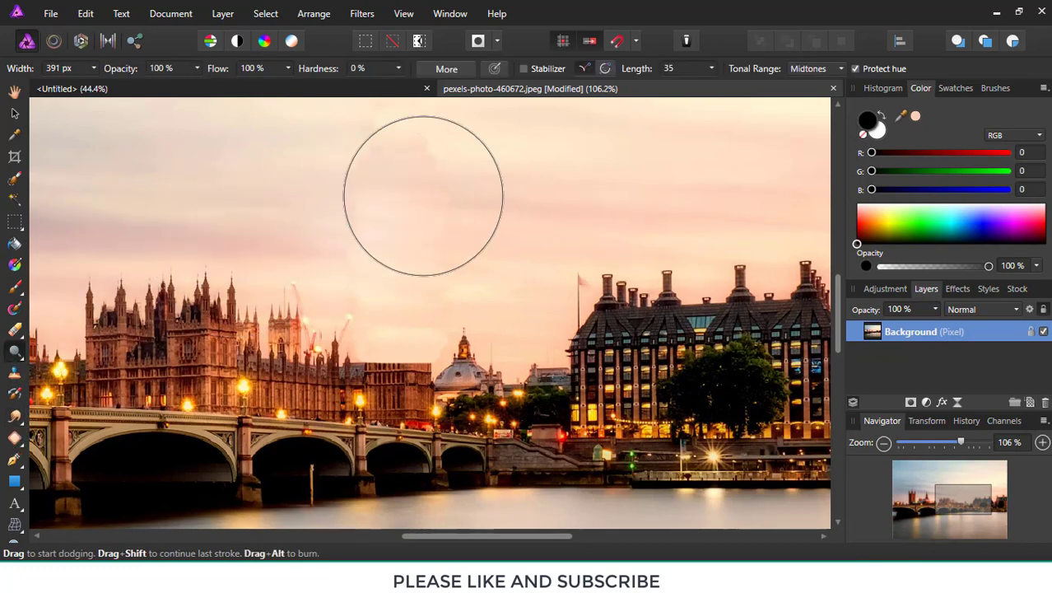